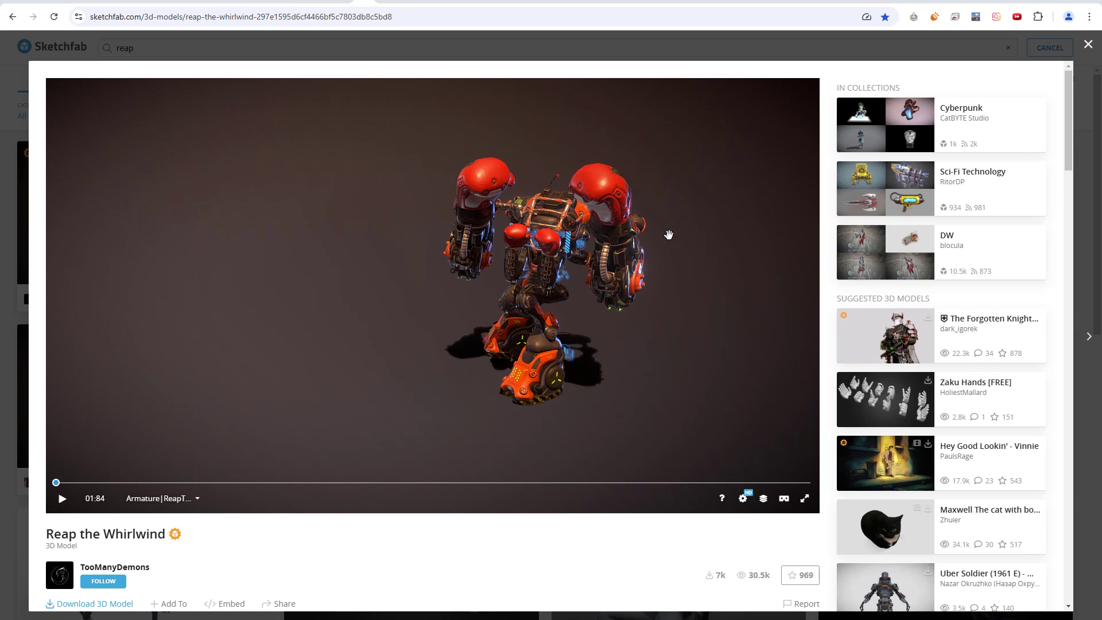
Inspect the Reap the Whirlwind robot model from different angles and preview its animation on its Sketchfab page
mouse_move(651, 263)
left_mouse_down()
mouse_move(570, 285)
mouse_move(610, 288)
left_mouse_up()
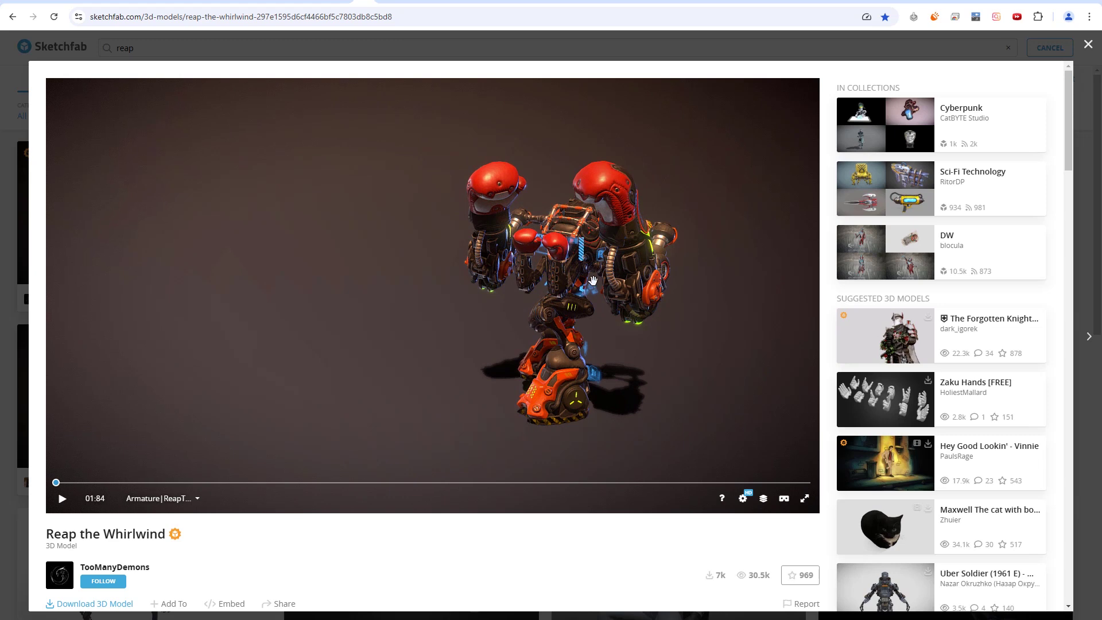
mouse_move(555, 294)
left_mouse_down()
mouse_move(593, 297)
mouse_move(563, 298)
left_mouse_up()
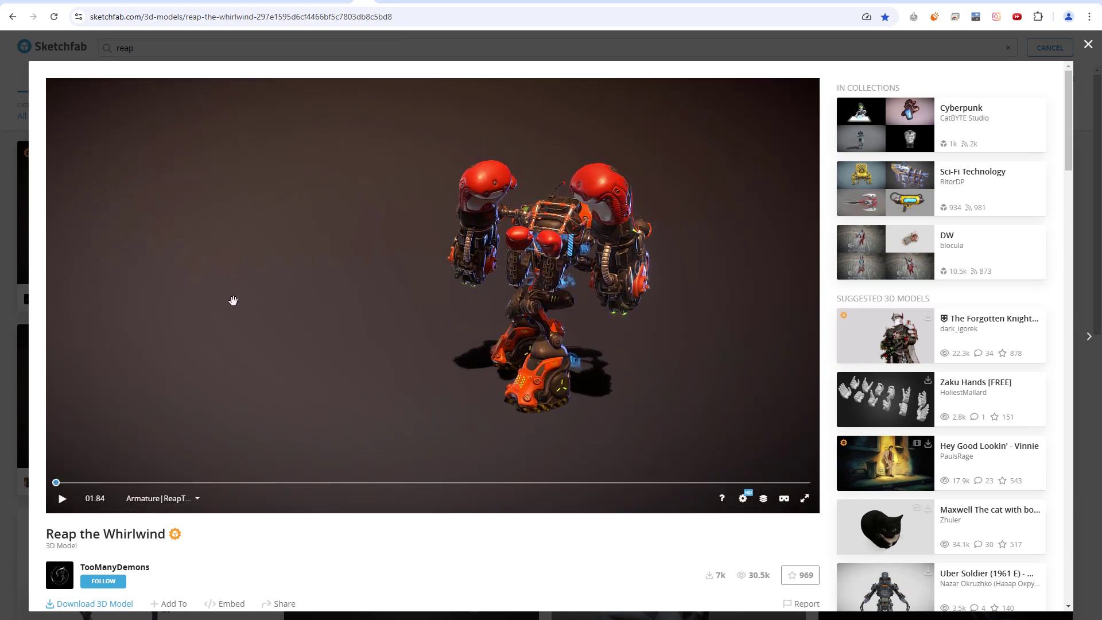
scroll(172, 539, "down", 3)
scroll(287, 333, "up", 1)
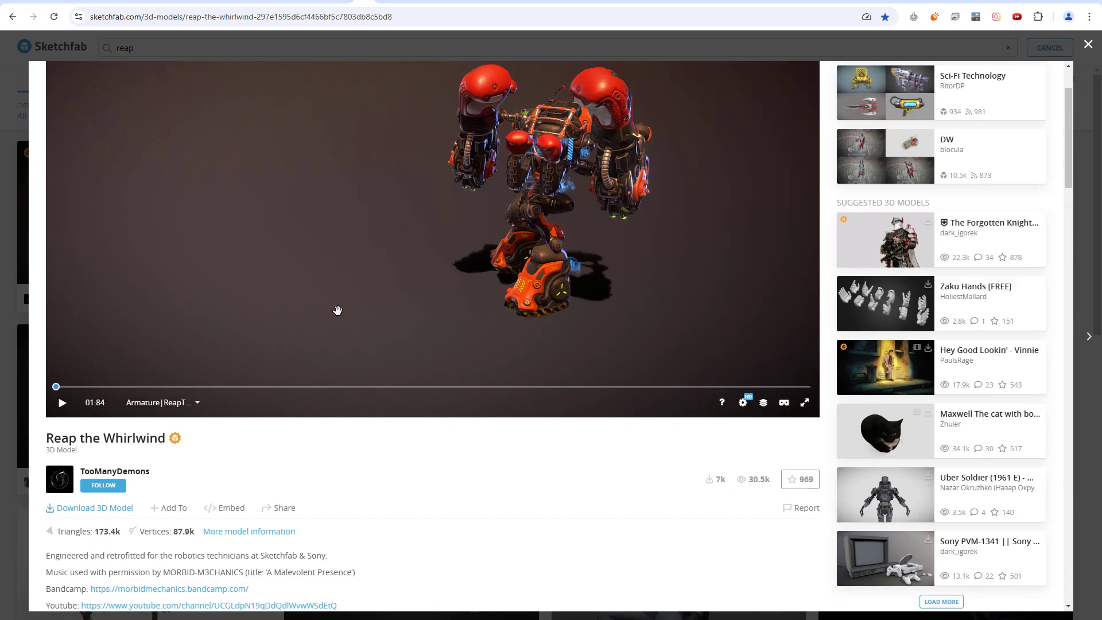
scroll(518, 258, "up", 2)
left_click_drag(517, 497, 522, 490)
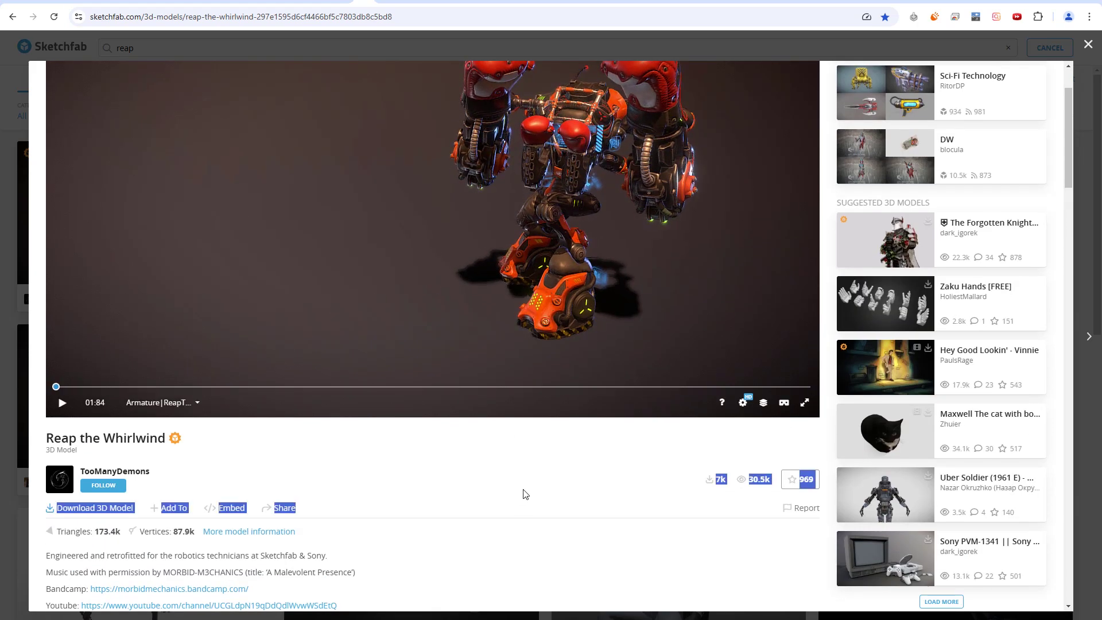
scroll(523, 476, "up", 2)
left_click(62, 496)
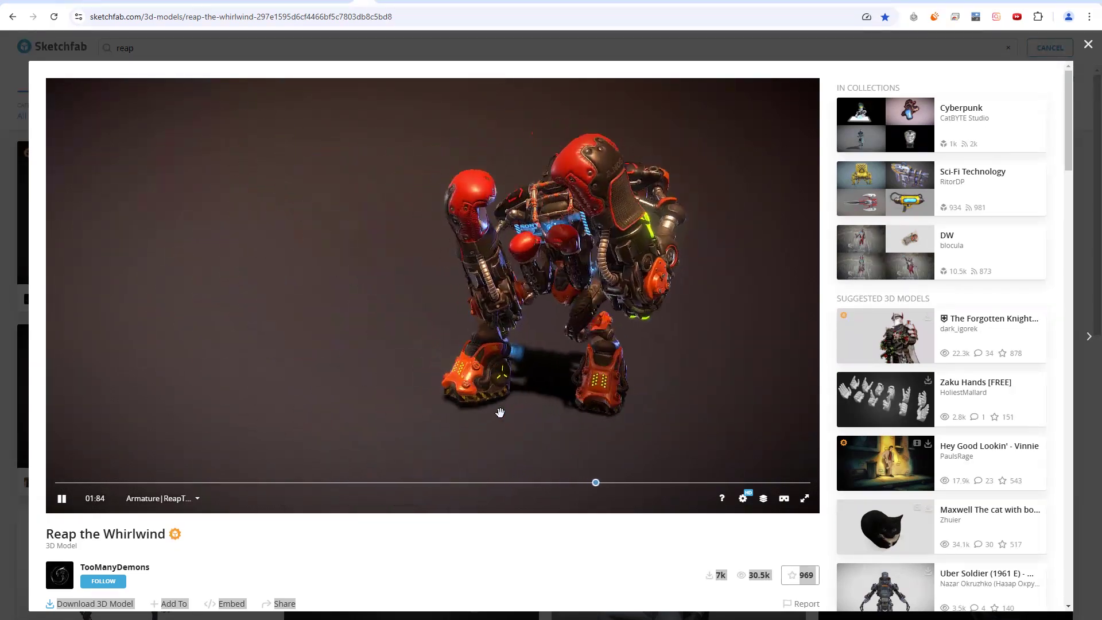
left_click(62, 498)
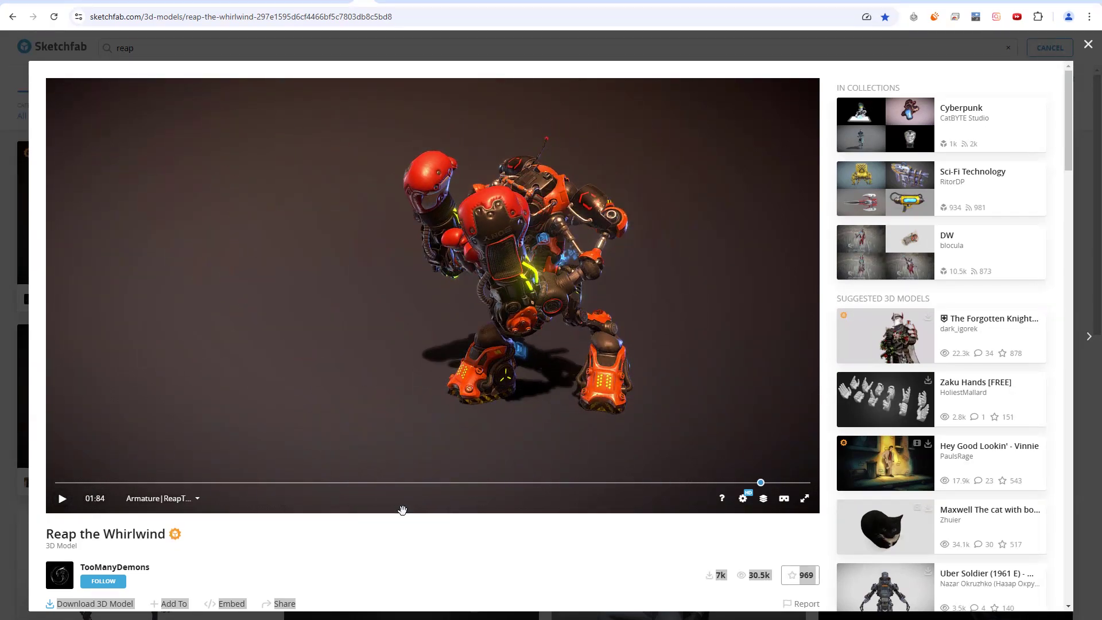
scroll(396, 548, "down", 2)
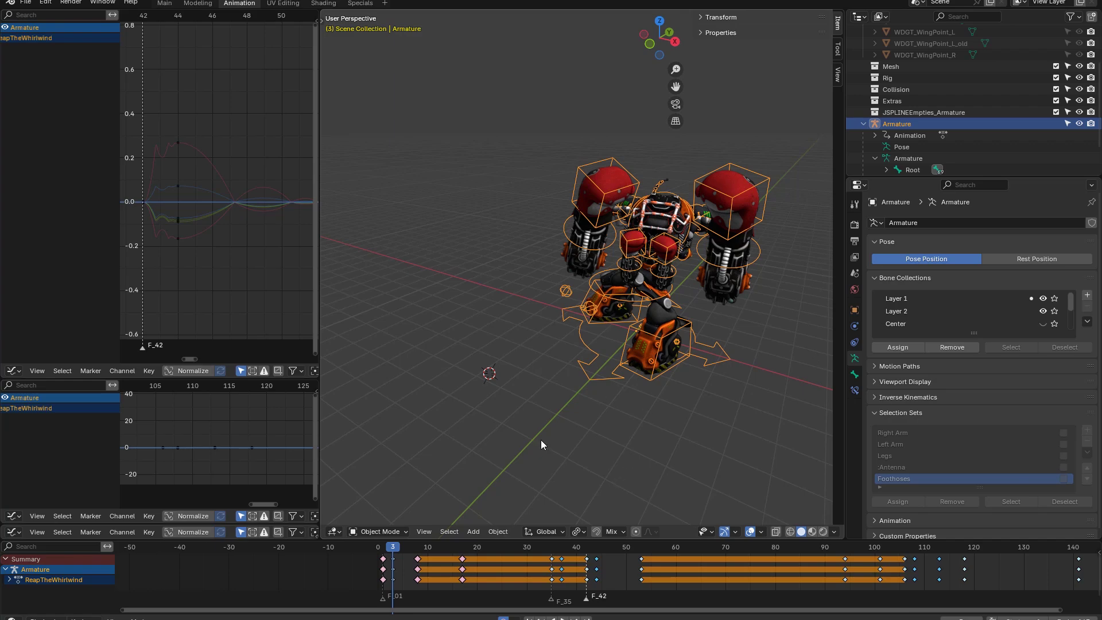
Scrub the timeline to frame 63 and back to frame 5 to examine the rigged robot's animation
left_click_drag(391, 547, 691, 560)
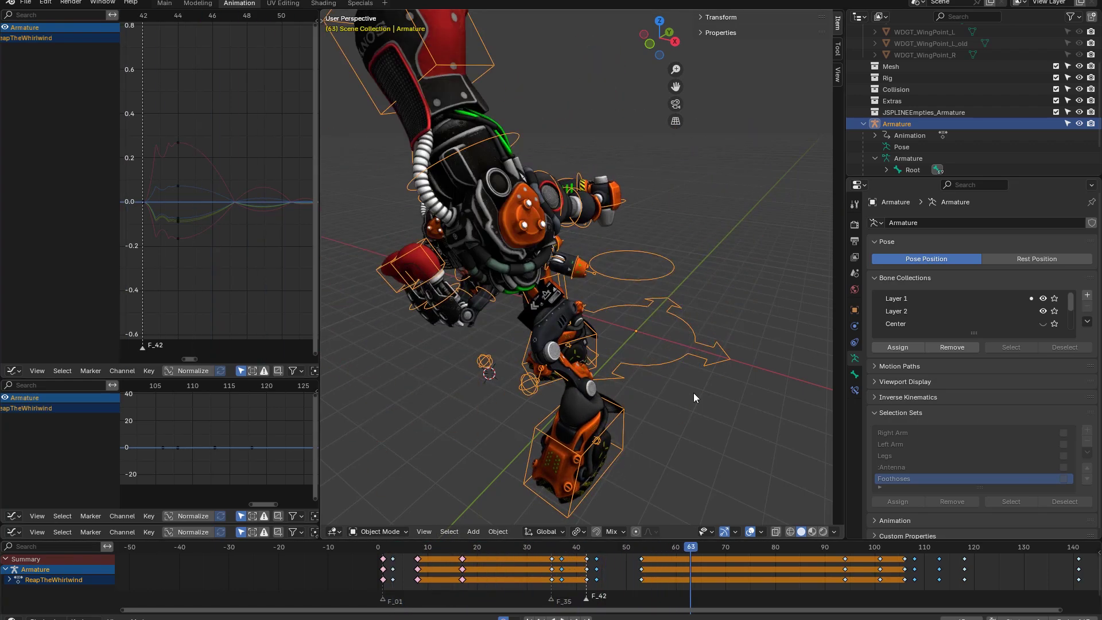
middle_click_drag(693, 393, 624, 387)
scroll(624, 387, "down", 2)
left_click_drag(691, 549, 402, 552)
middle_click_drag(501, 373, 549, 372)
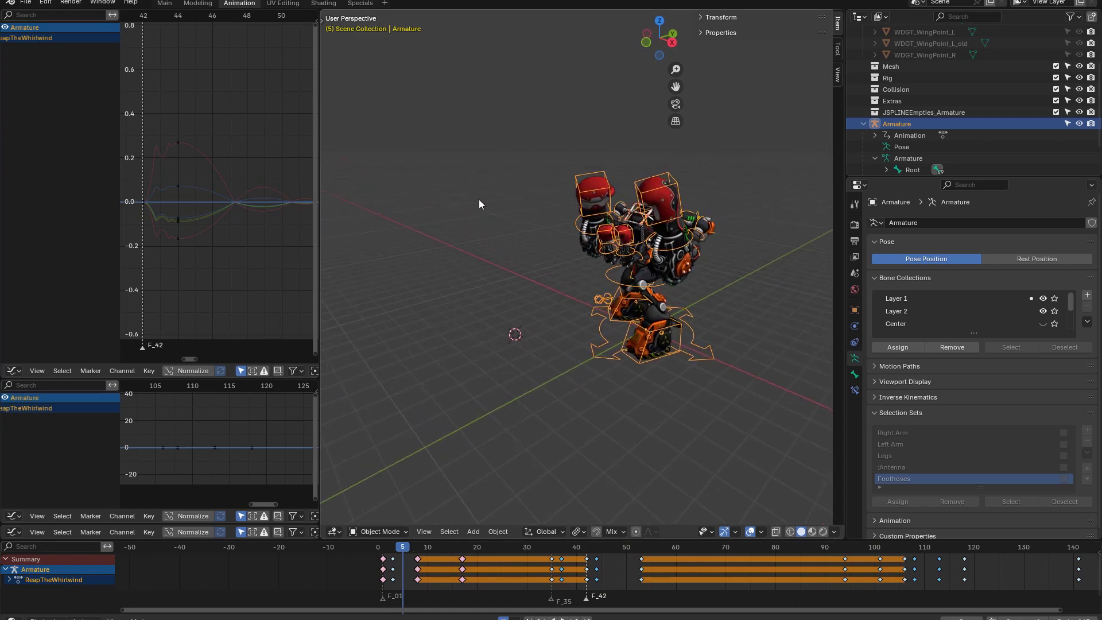
Export the animated scene in Universal Scene Description format as Reap The Whirlwind.usdc in the reap_the_whirlwind folder, with animation included
left_click(26, 3)
mouse_move(47, 174)
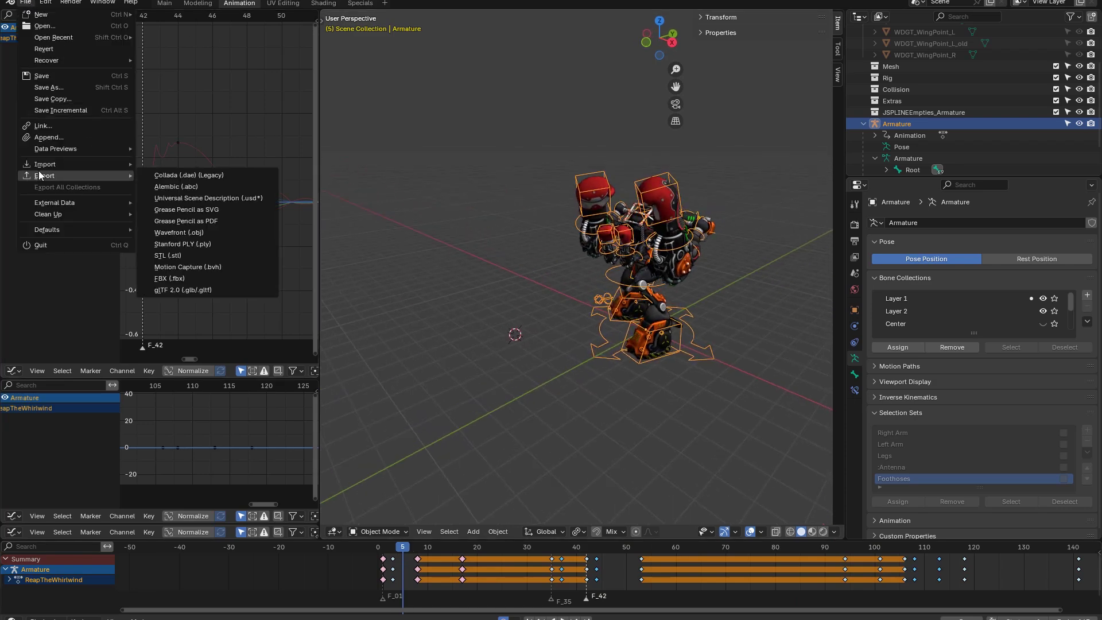
left_click(222, 199)
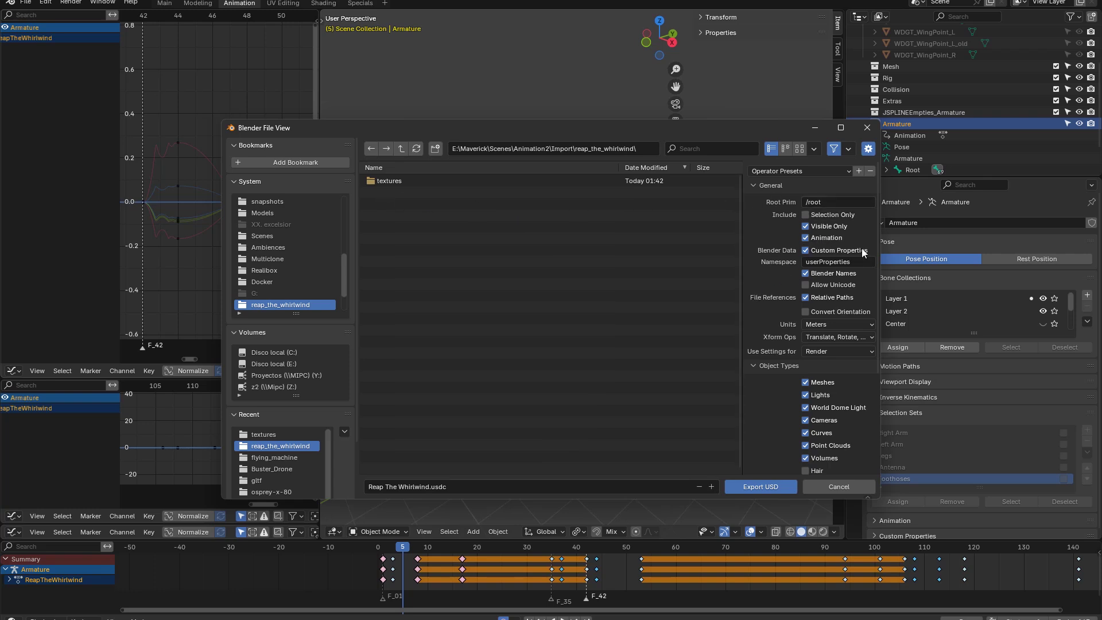
left_click_drag(875, 216, 881, 327)
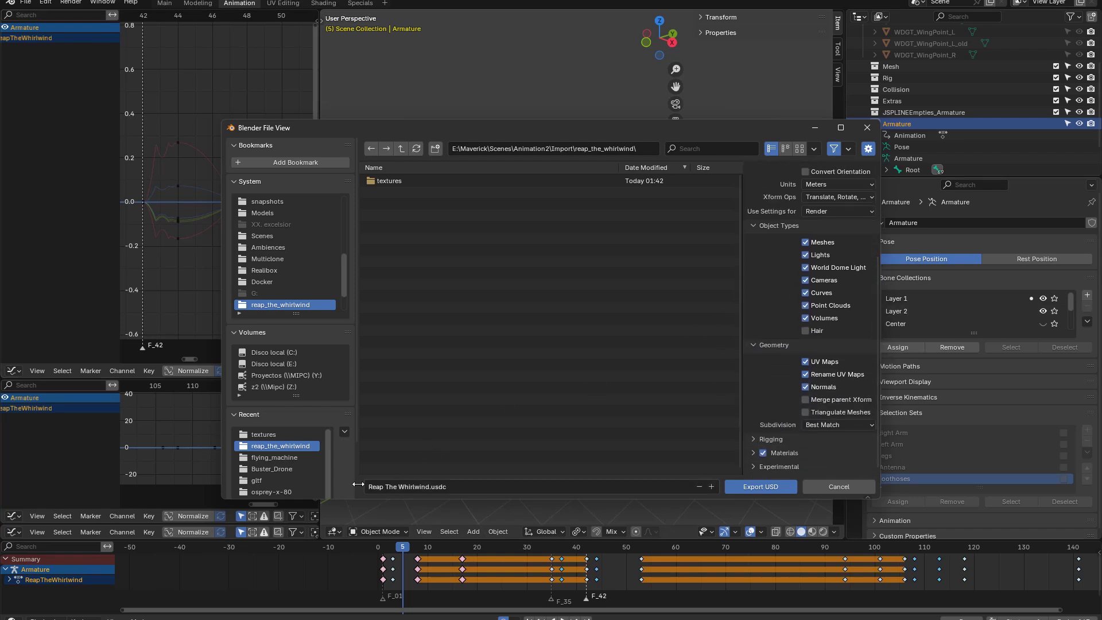
left_click(753, 488)
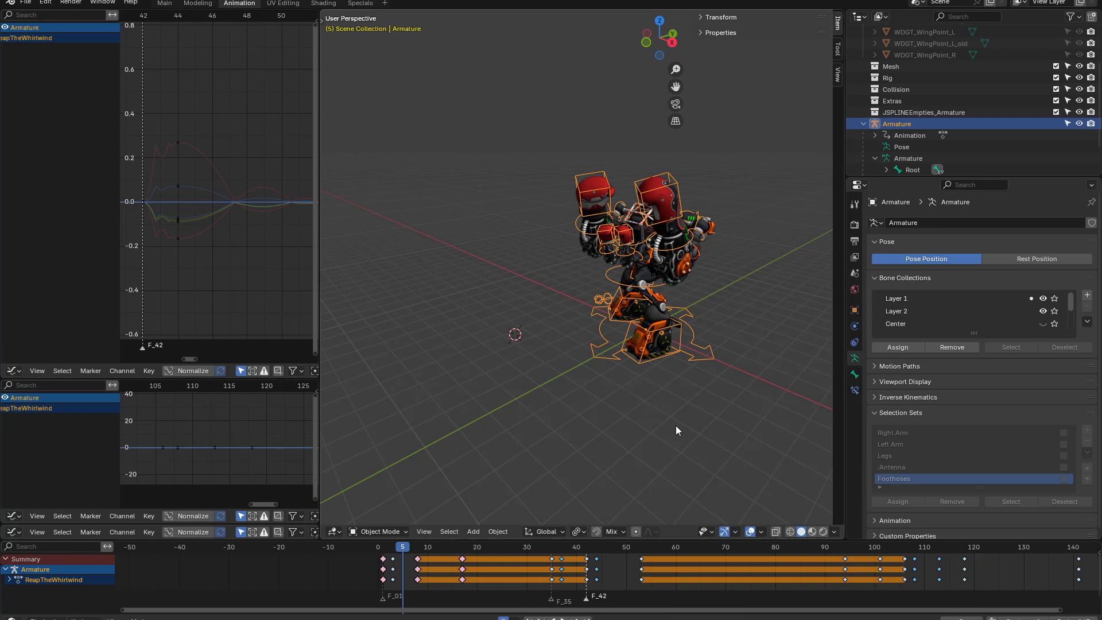
Switch to Maverick Render and open Reap The Whirlwind.usdc from the reap_the_whirlwind folder for import
left_click(601, 618)
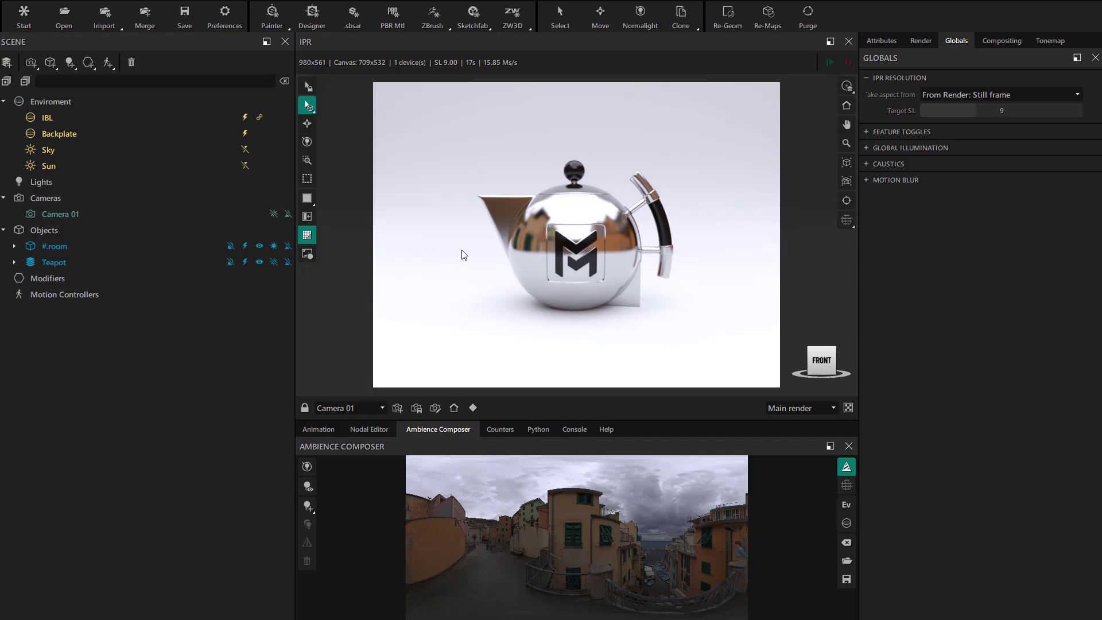
left_click(105, 23)
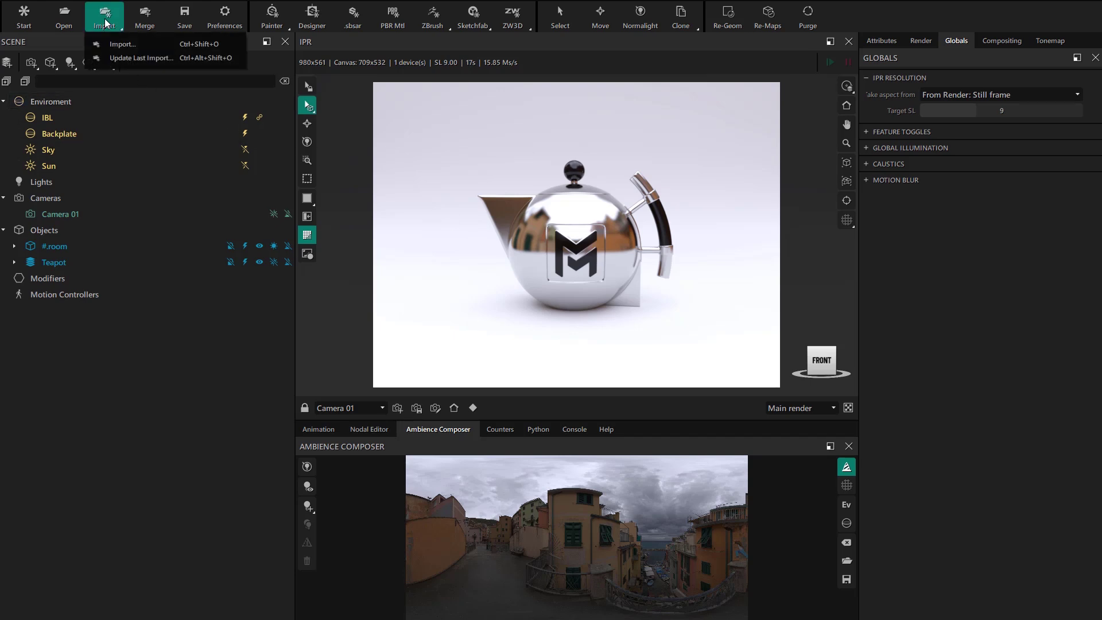
left_click(118, 43)
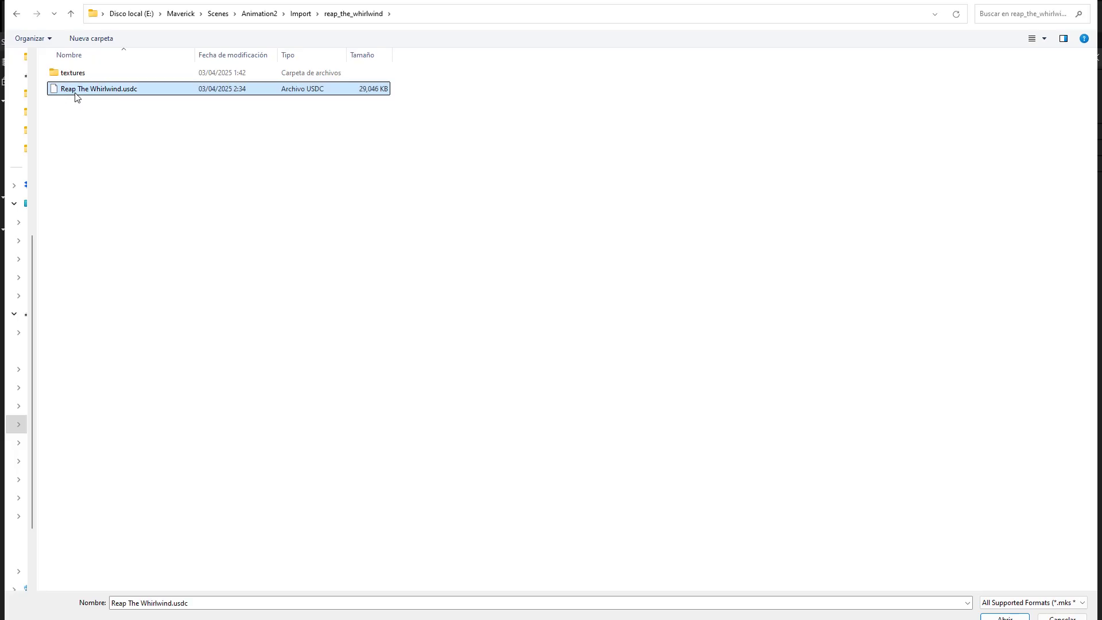
left_click(993, 618)
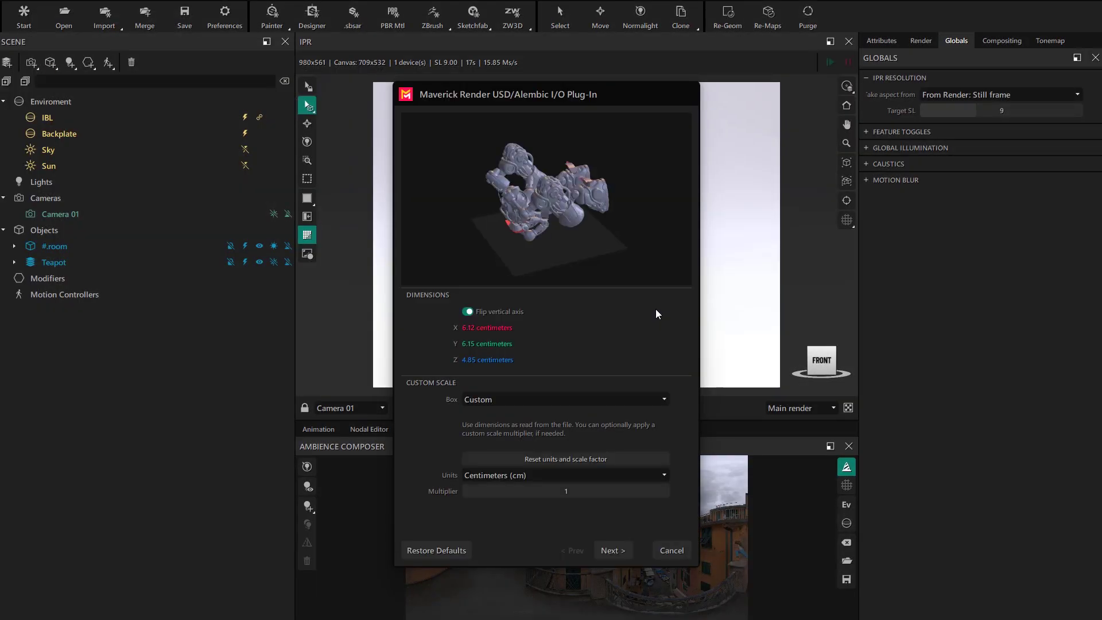
Turn off the vertical axis flip for the imported robot and set its import units to meters
left_click_drag(534, 198, 647, 191)
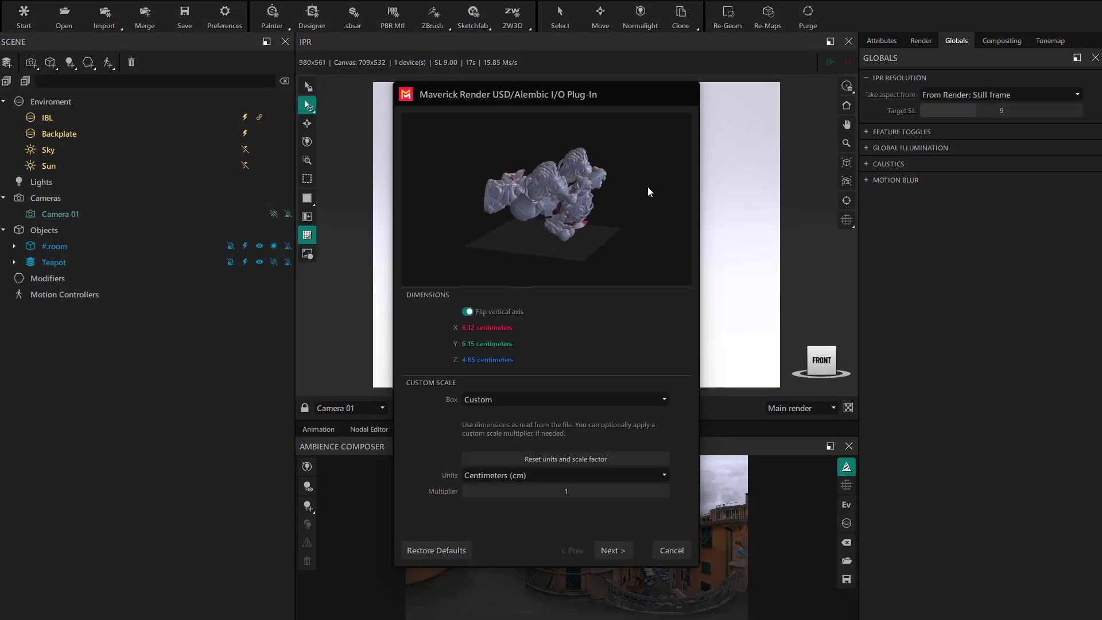
left_click(469, 310)
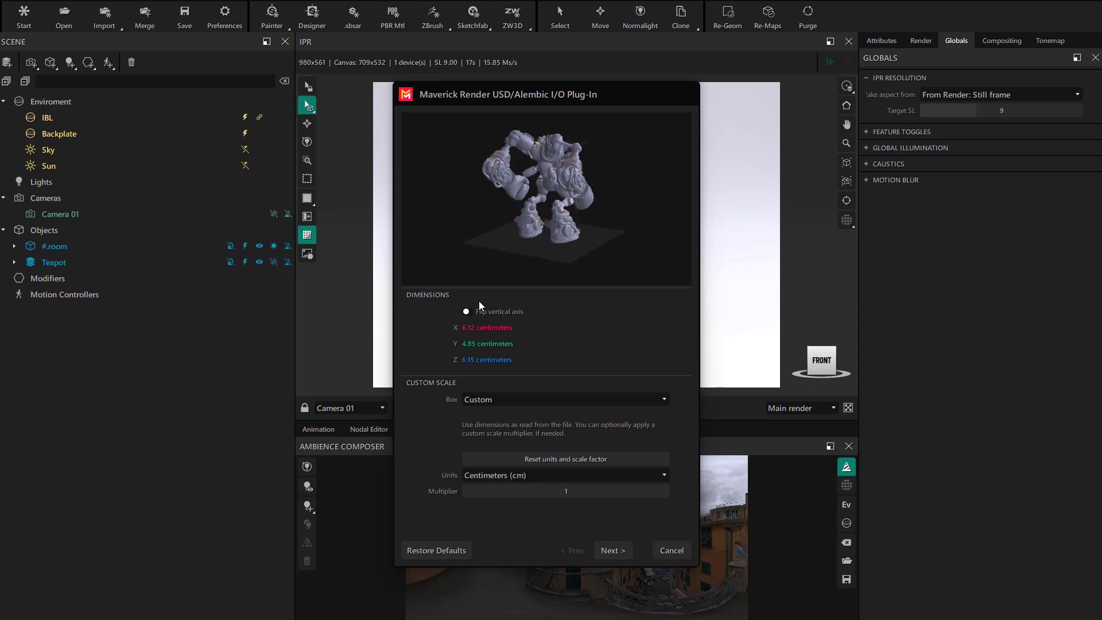
left_click_drag(498, 234, 603, 235)
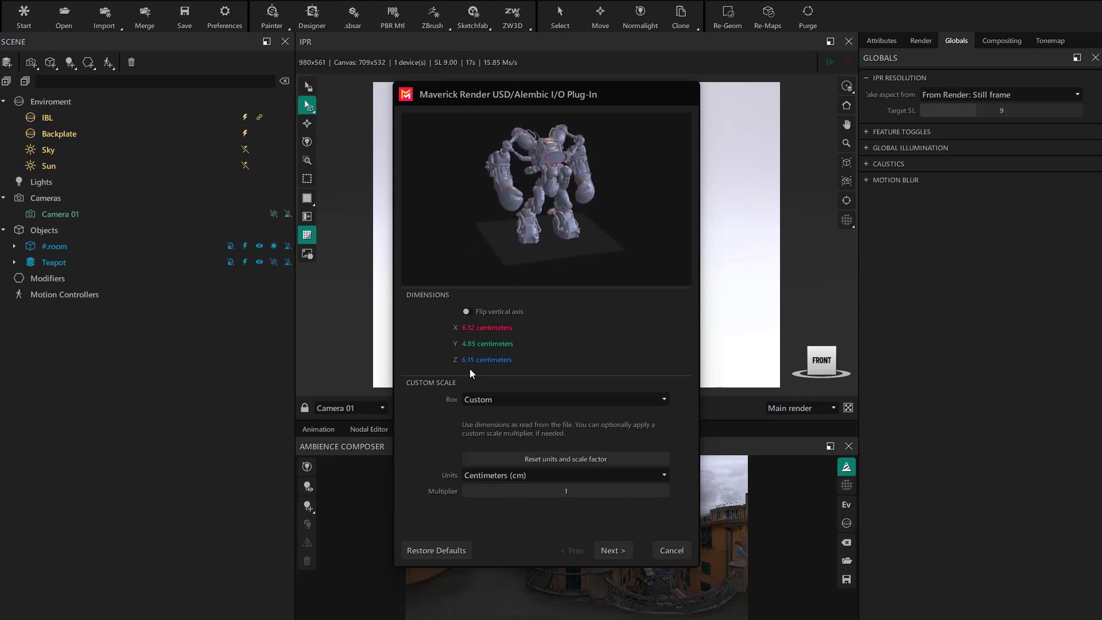
left_click(484, 475)
left_click(473, 521)
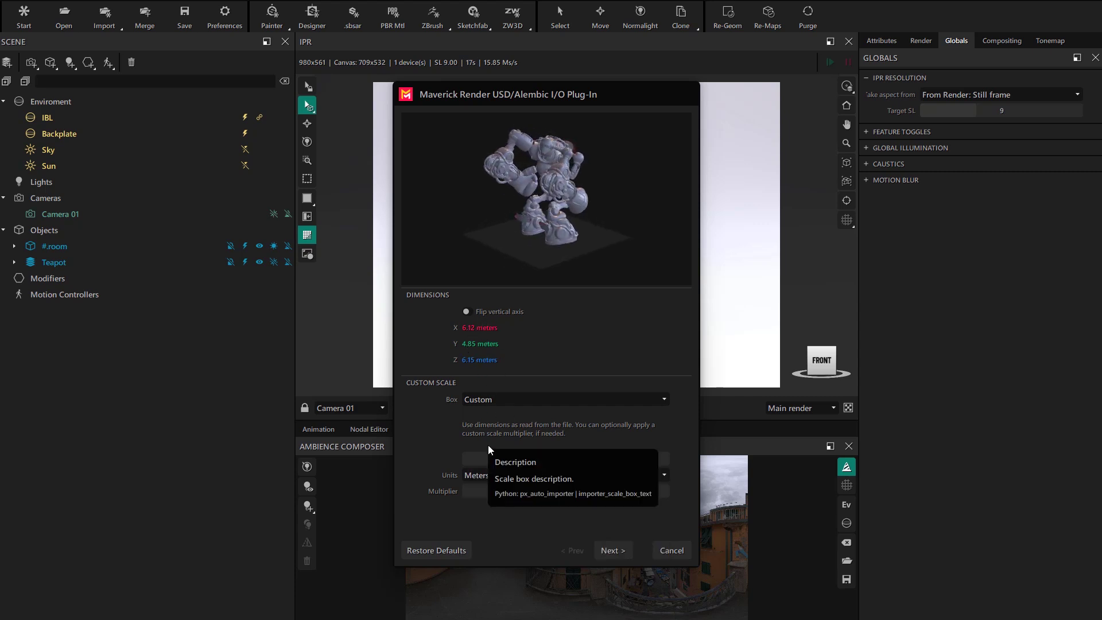
left_click(612, 550)
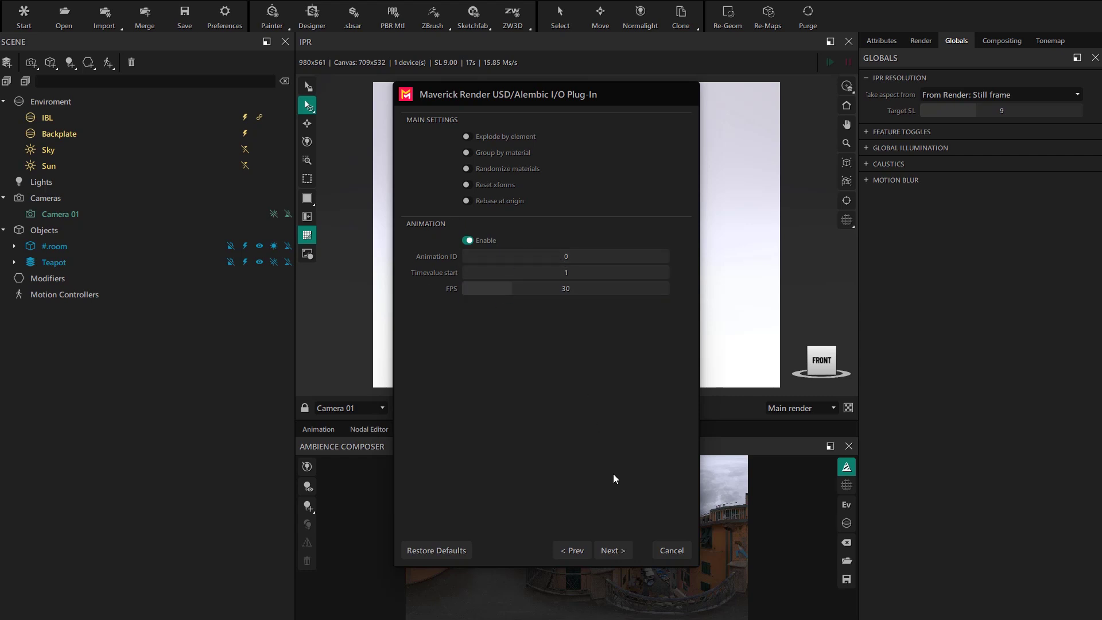
Keep animation import enabled, choose the IBL Exterior D ambience, and complete the import
left_click(615, 551)
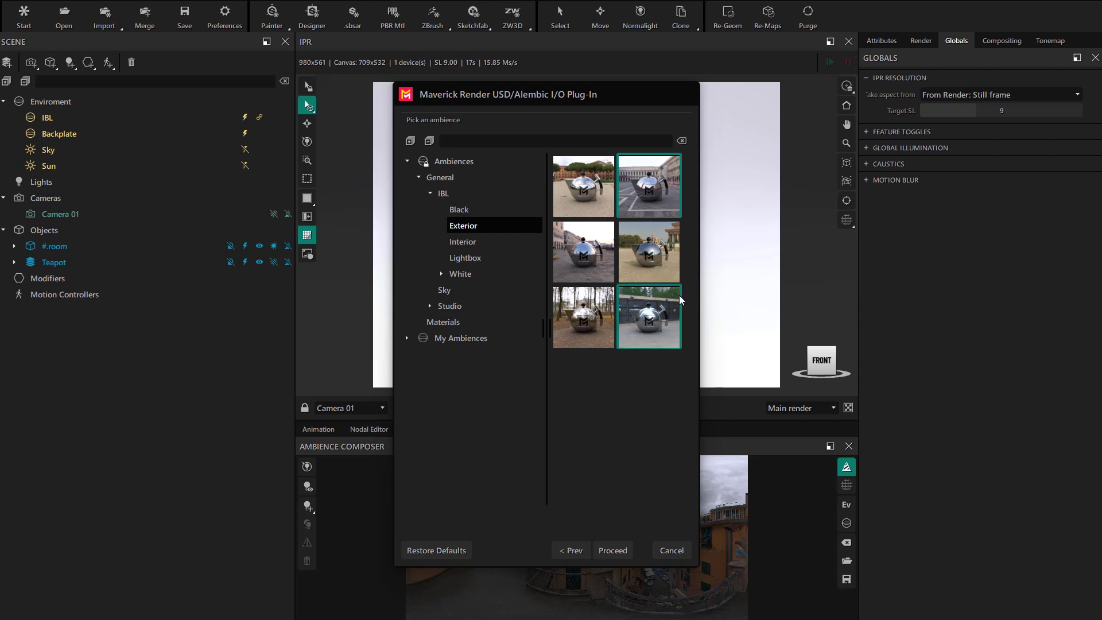
left_click(640, 268)
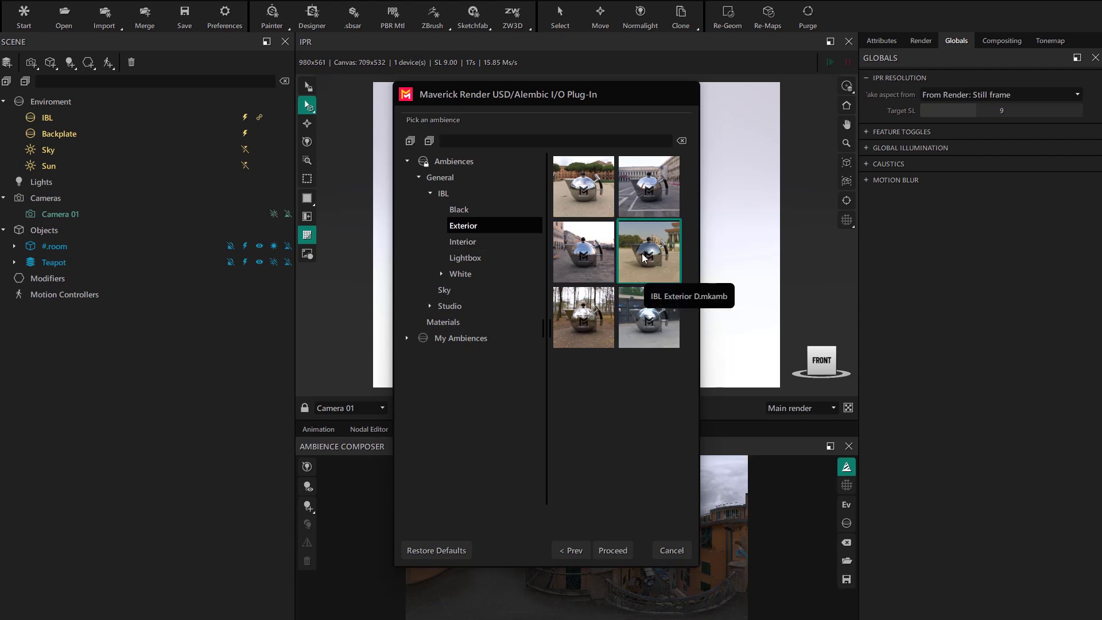
left_click(611, 550)
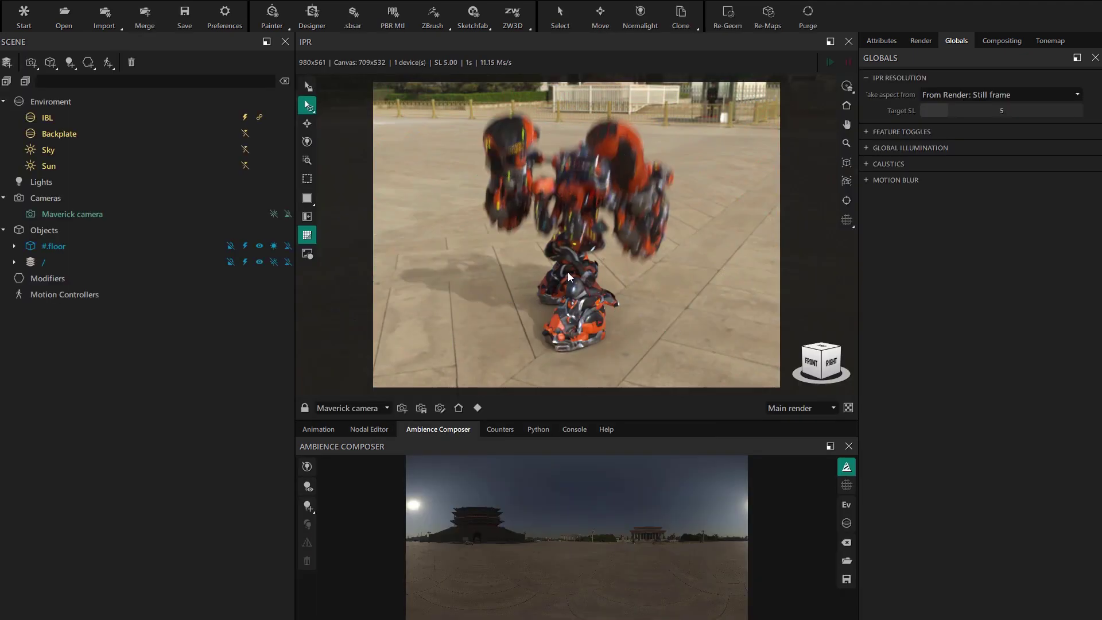
Show the animation timeline with its full keyframe range in view and scrub to frame 58
left_click_drag(567, 272, 599, 238)
left_click(327, 432)
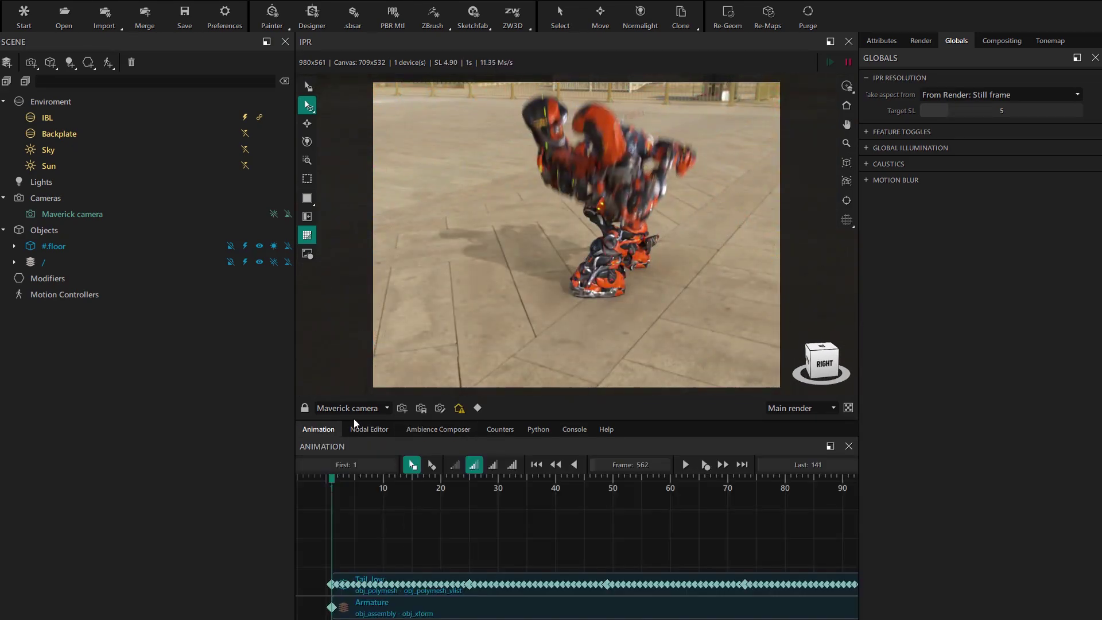
scroll(508, 518, "down", 5)
middle_click_drag(497, 517, 448, 527)
scroll(431, 538, "up", 5)
scroll(437, 524, "down", 1)
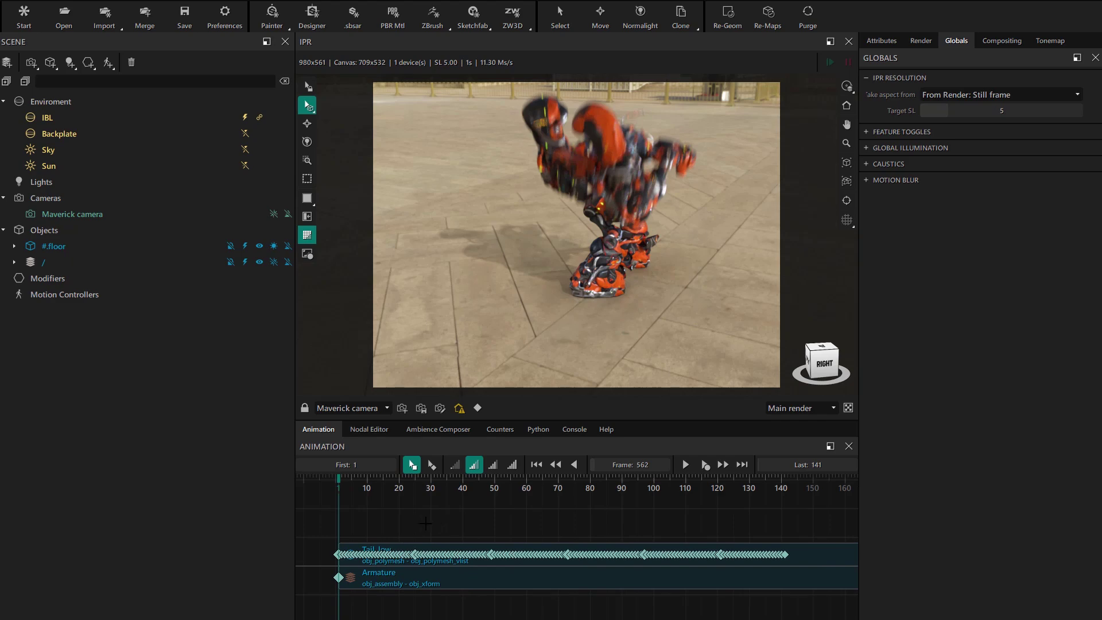
mouse_move(360, 478)
left_mouse_down()
mouse_move(699, 488)
mouse_move(374, 487)
left_mouse_up()
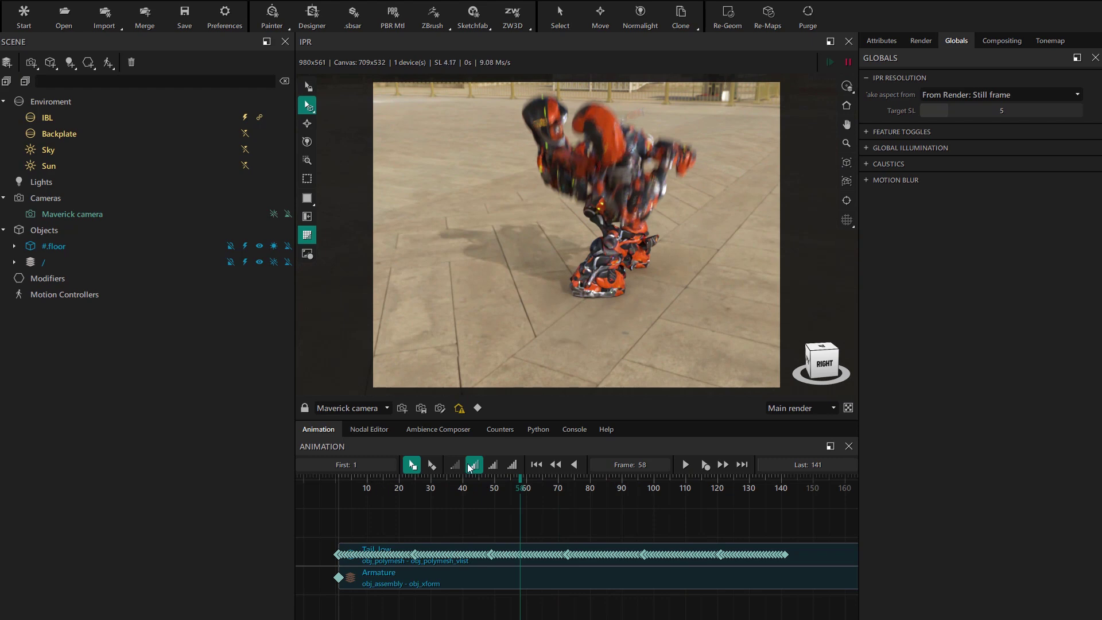
Switch the animation timeline to its highest update level and scrub from frame 1 to preview the robot's movement
left_click(513, 465)
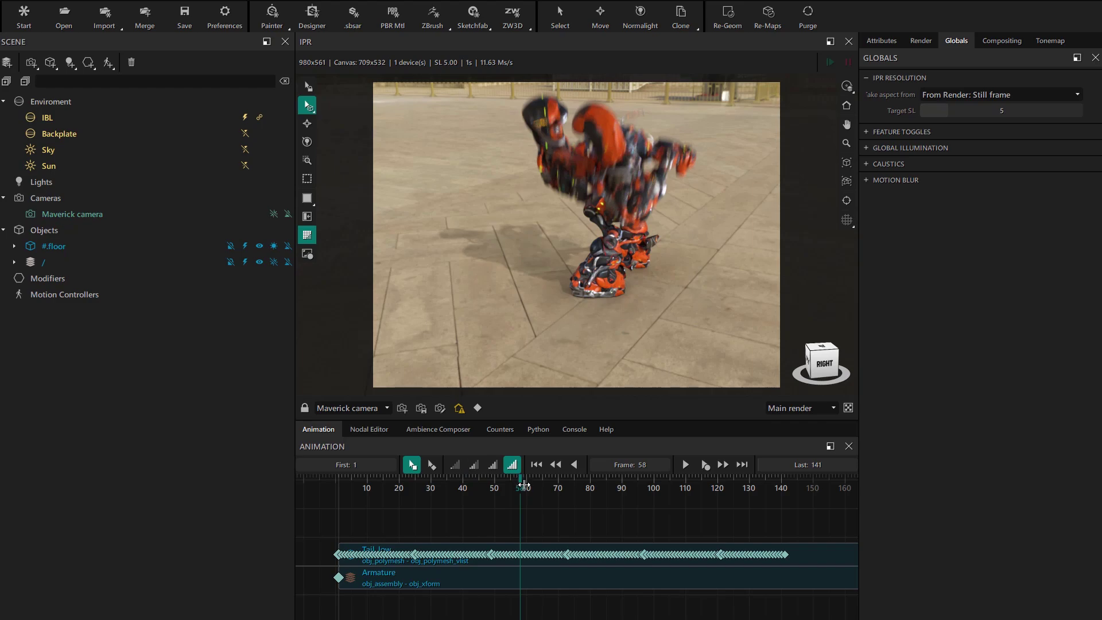
left_click_drag(524, 485, 337, 492)
left_click_drag(583, 327, 640, 281)
left_click_drag(339, 487, 485, 478)
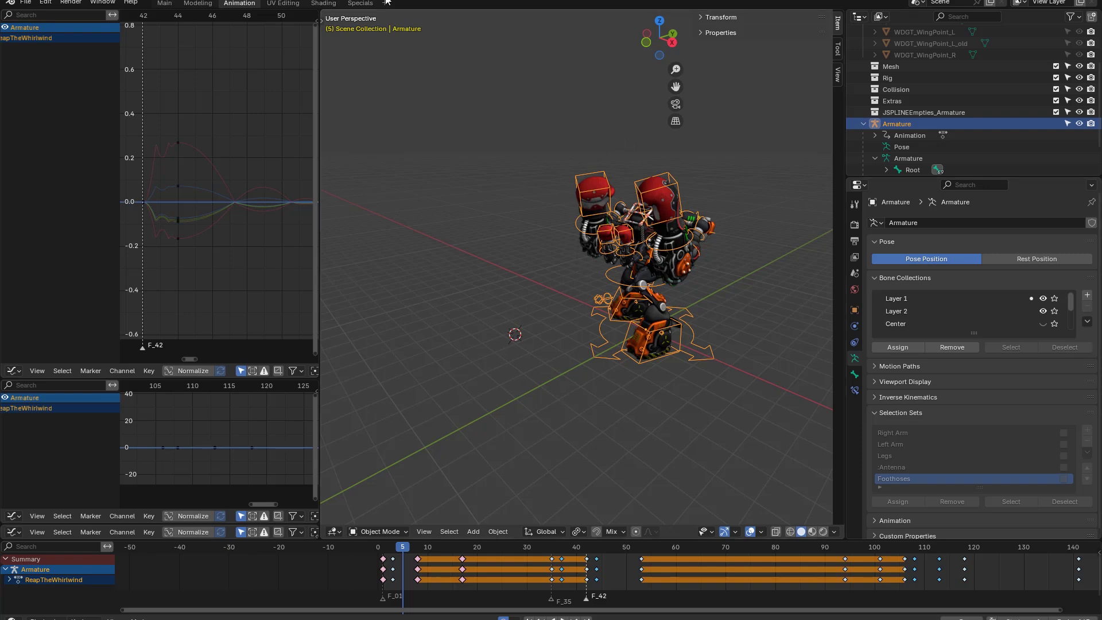
Switch to Blender and export the robot in glTF Binary format as Reap The Whirlwind.glb to the reap_the_whirlwind folder
left_click(26, 3)
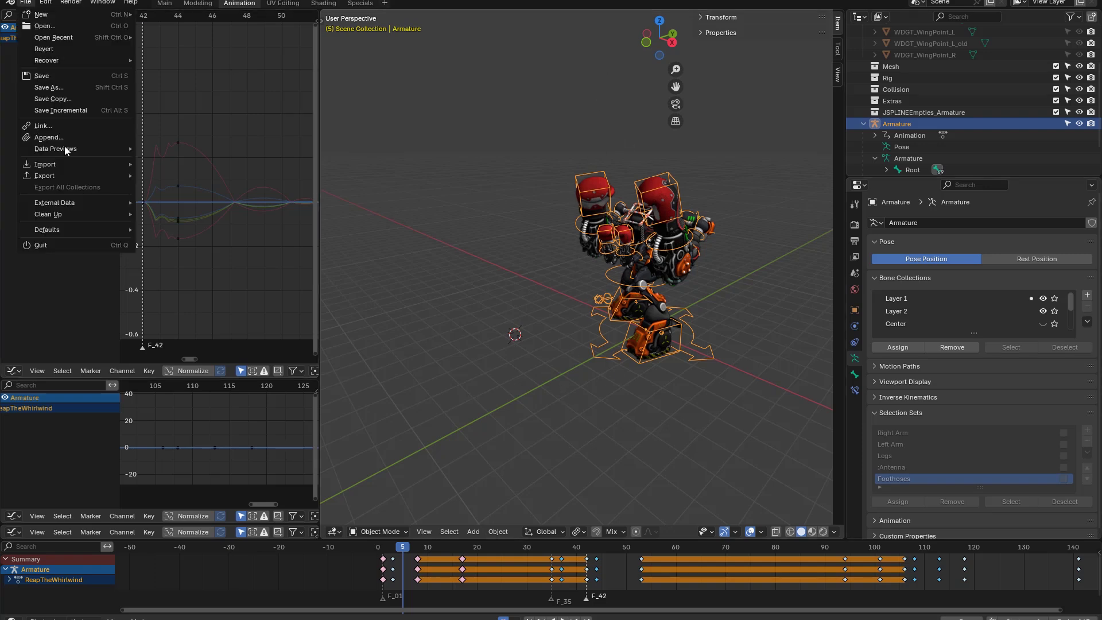
mouse_move(61, 171)
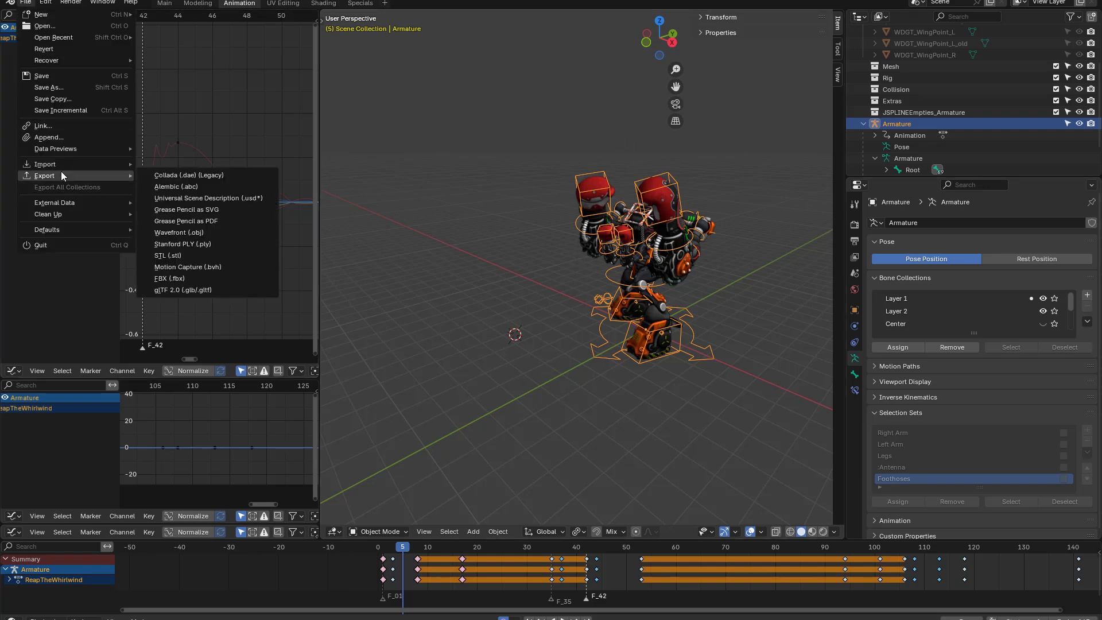
left_click(177, 291)
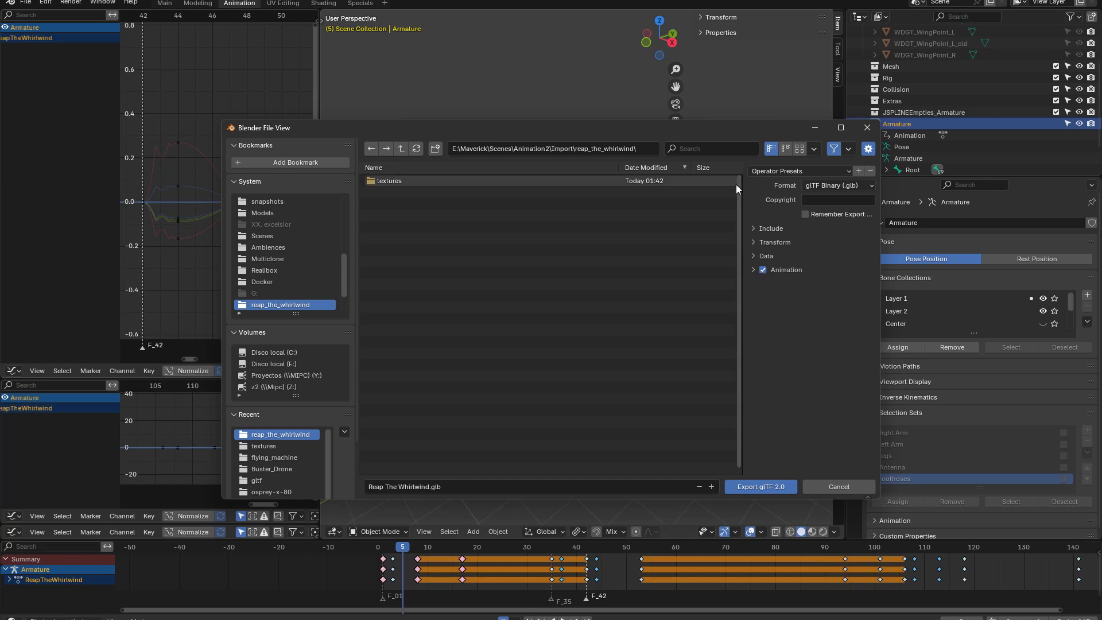
left_click(871, 184)
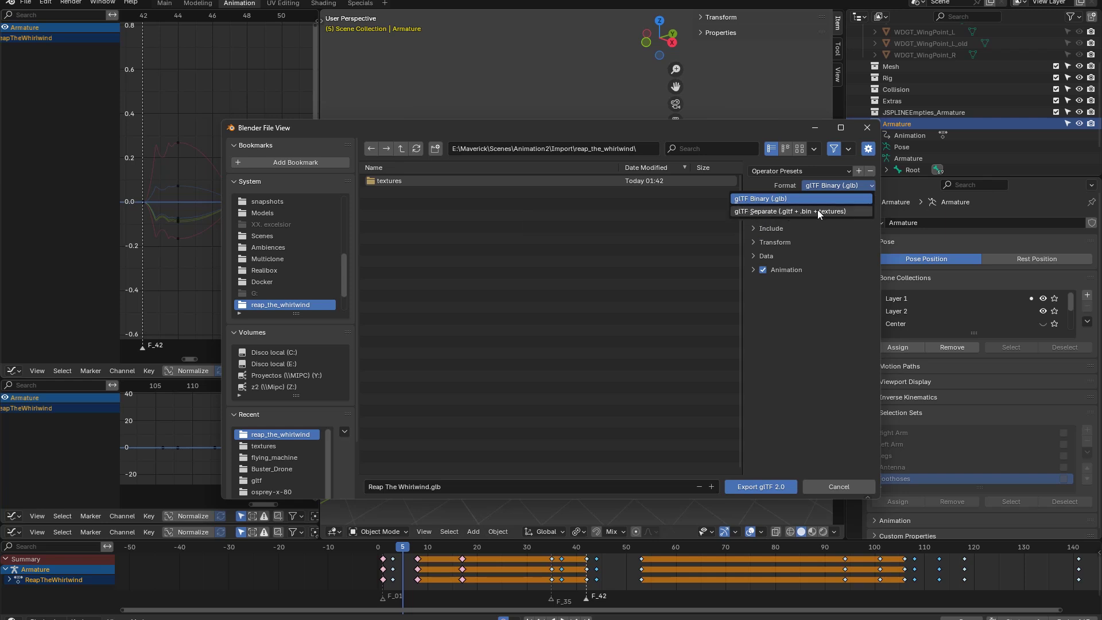
left_click(763, 198)
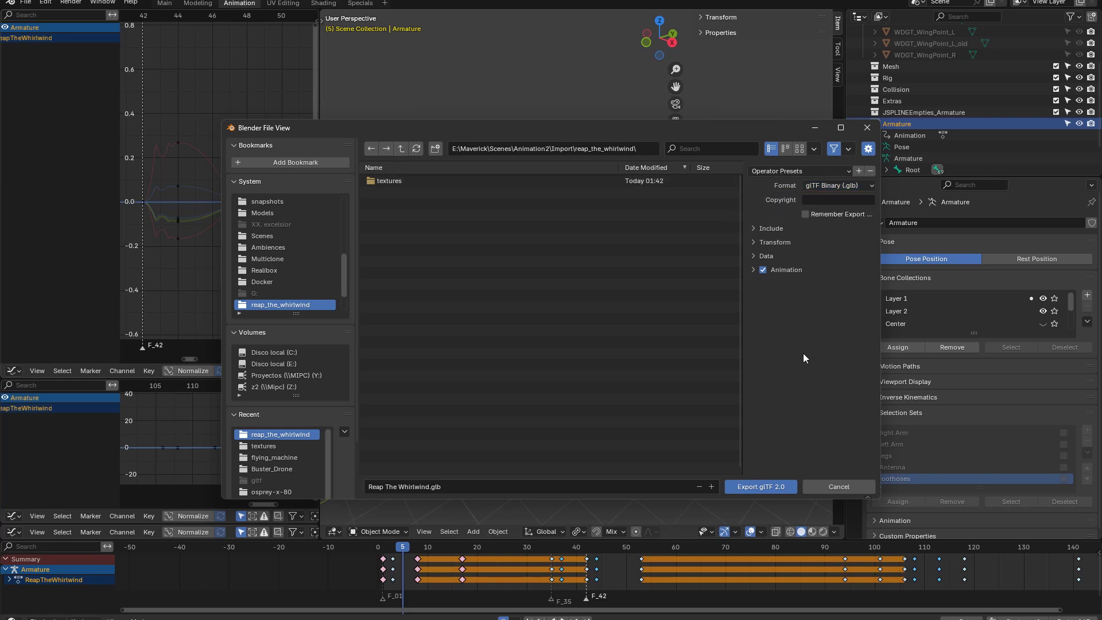
left_click(759, 487)
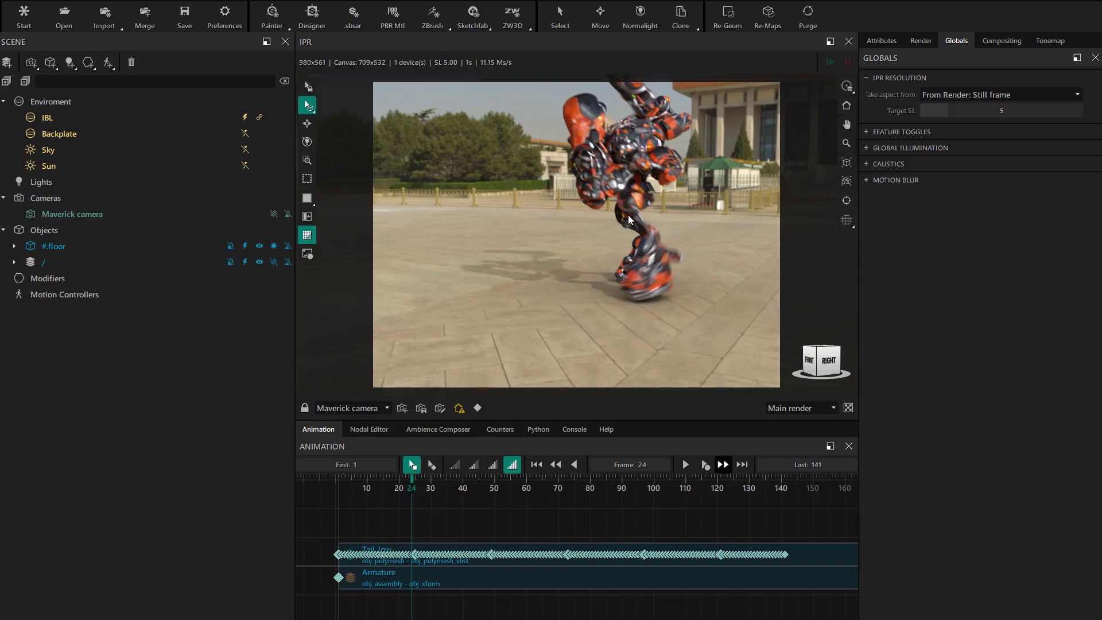
Switch to Maverick and start importing Reap The Whirlwind.glb from the reap_the_whirlwind folder
left_click(104, 18)
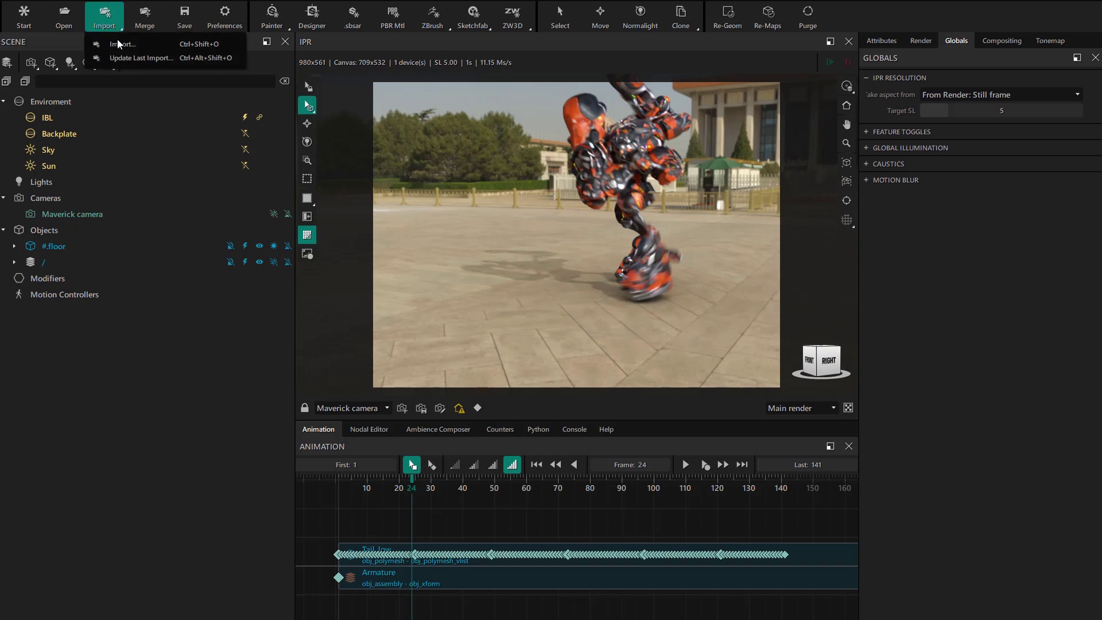
left_click(107, 43)
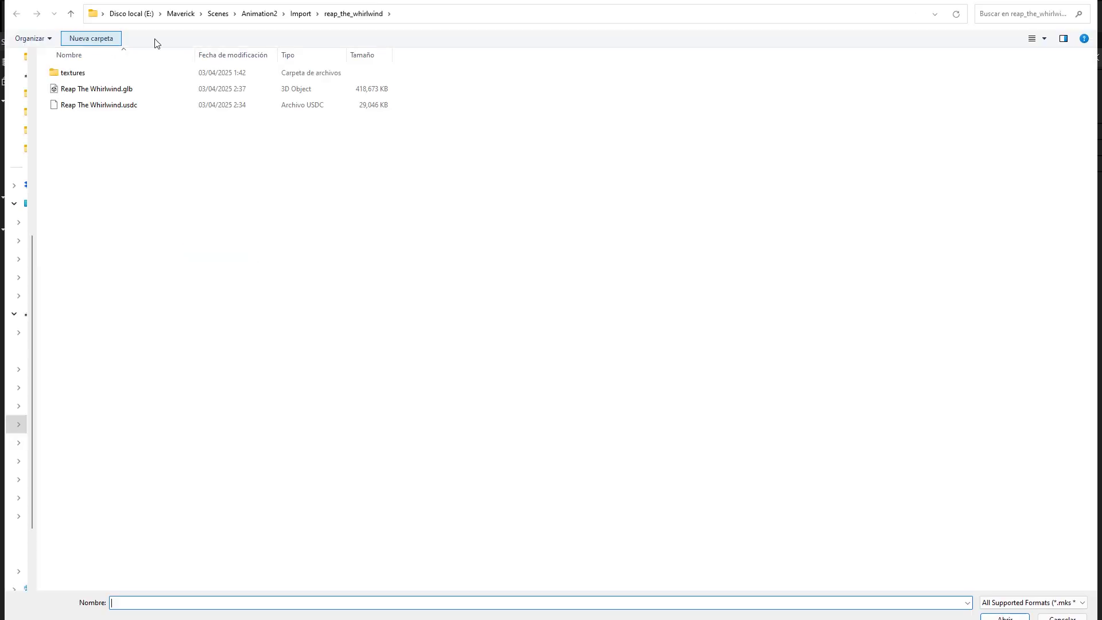
left_click(82, 90)
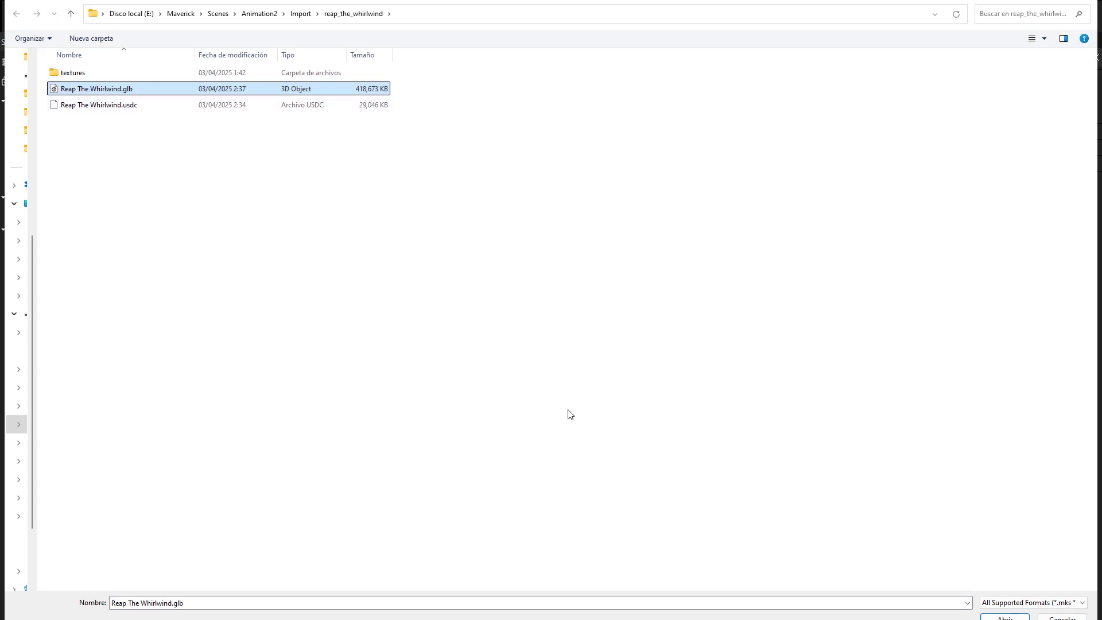
left_click(1004, 617)
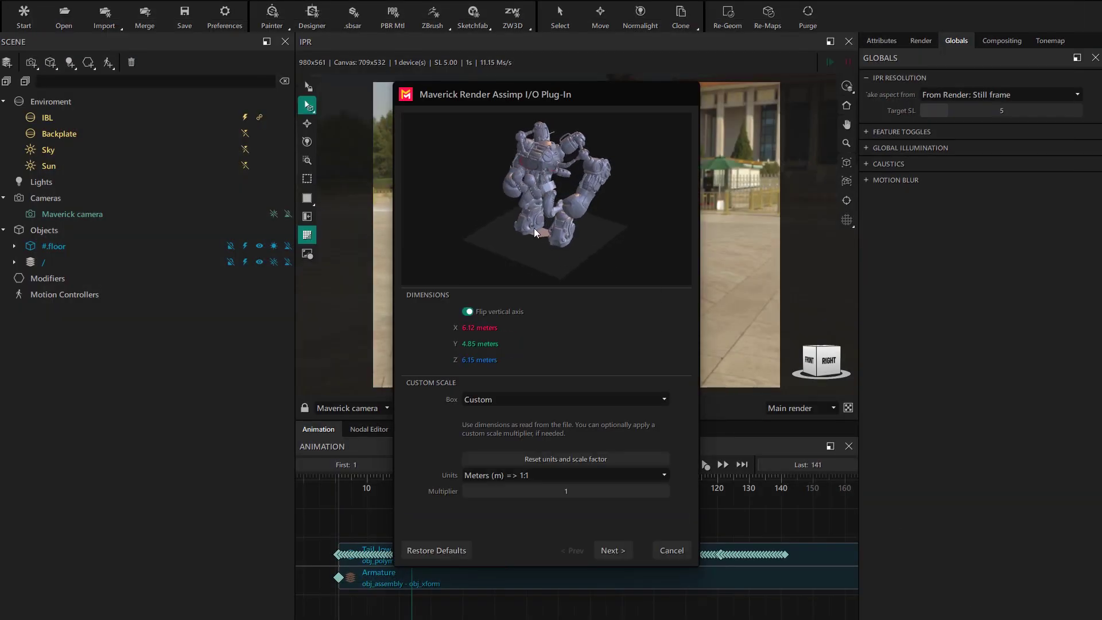
Keep the vertical axis flip, meter units and animation enabled, choose an IBL Exterior paved-square ambience, and complete the import
left_click(468, 313)
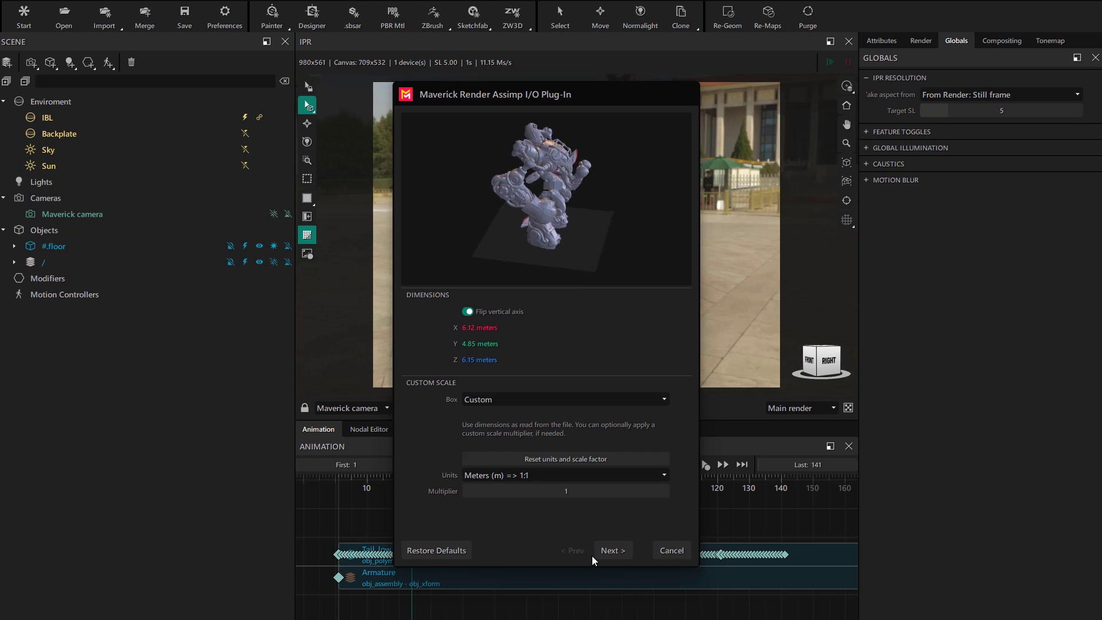
left_click(612, 552)
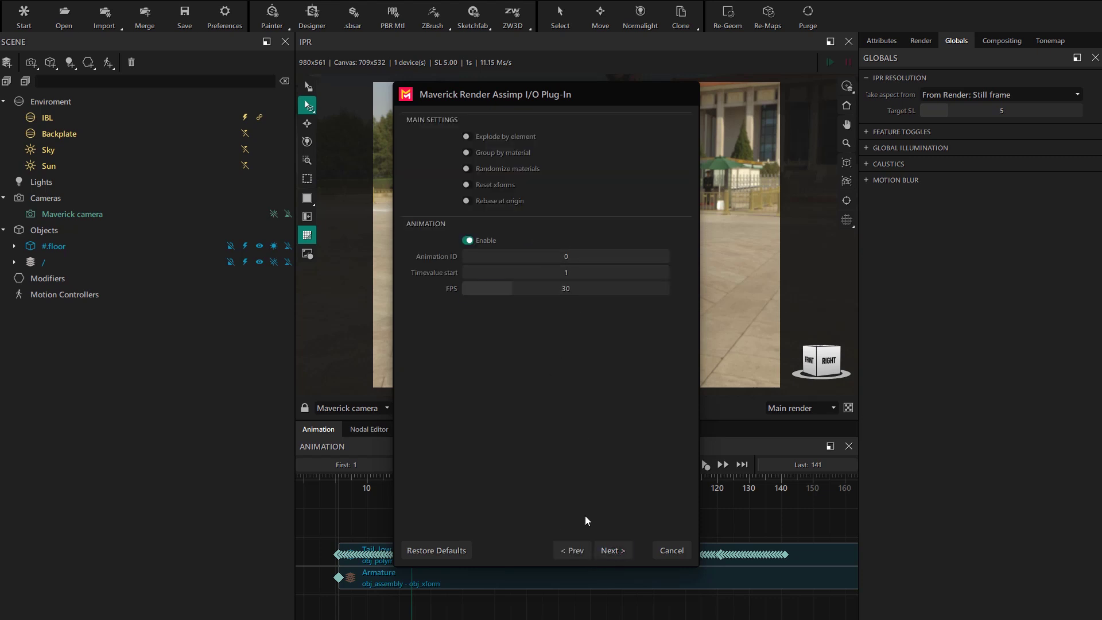
left_click(613, 552)
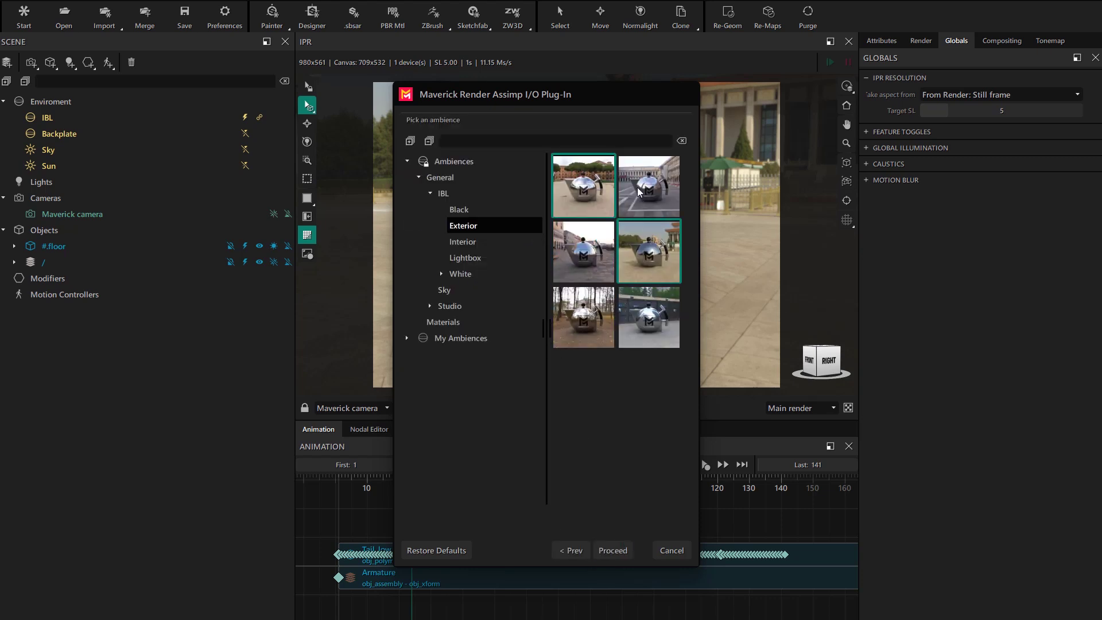
left_click(629, 556)
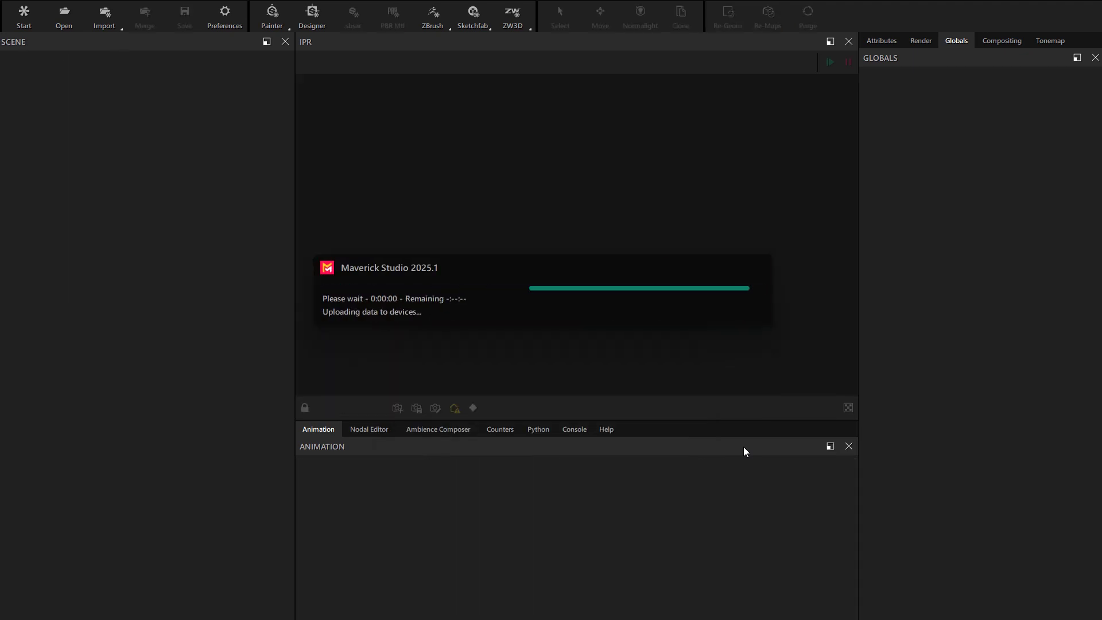
Bring the robot's full keyframe range into view in the animation timeline and scrub to frame 53
scroll(513, 524, "down", 3)
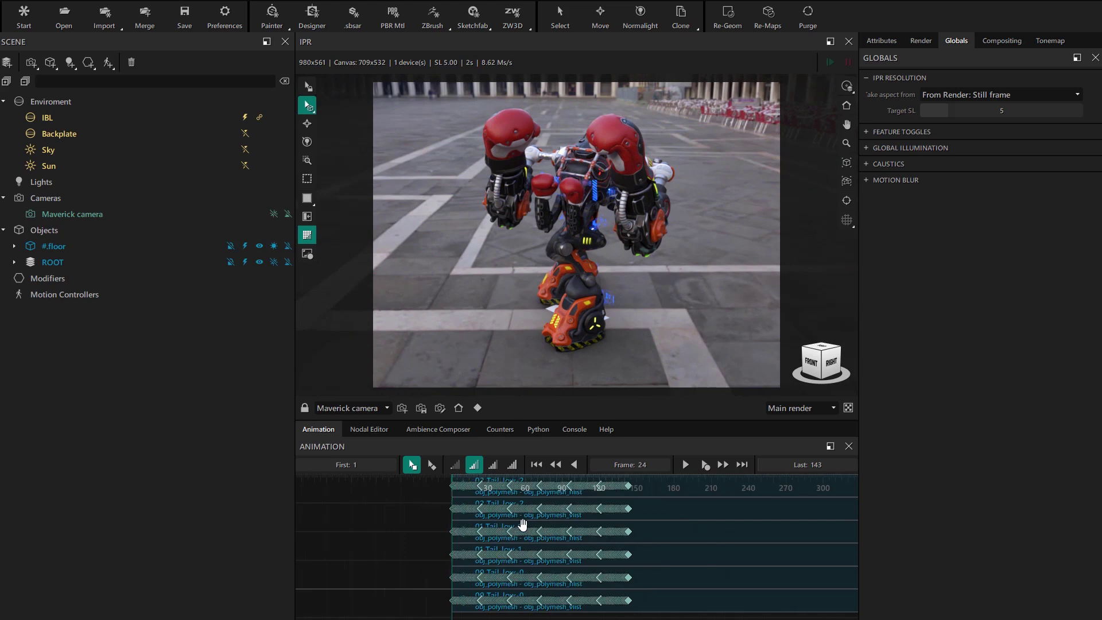
left_click_drag(521, 524, 560, 541)
scroll(560, 515, "up", 5)
scroll(565, 515, "down", 5)
scroll(565, 515, "down", 5)
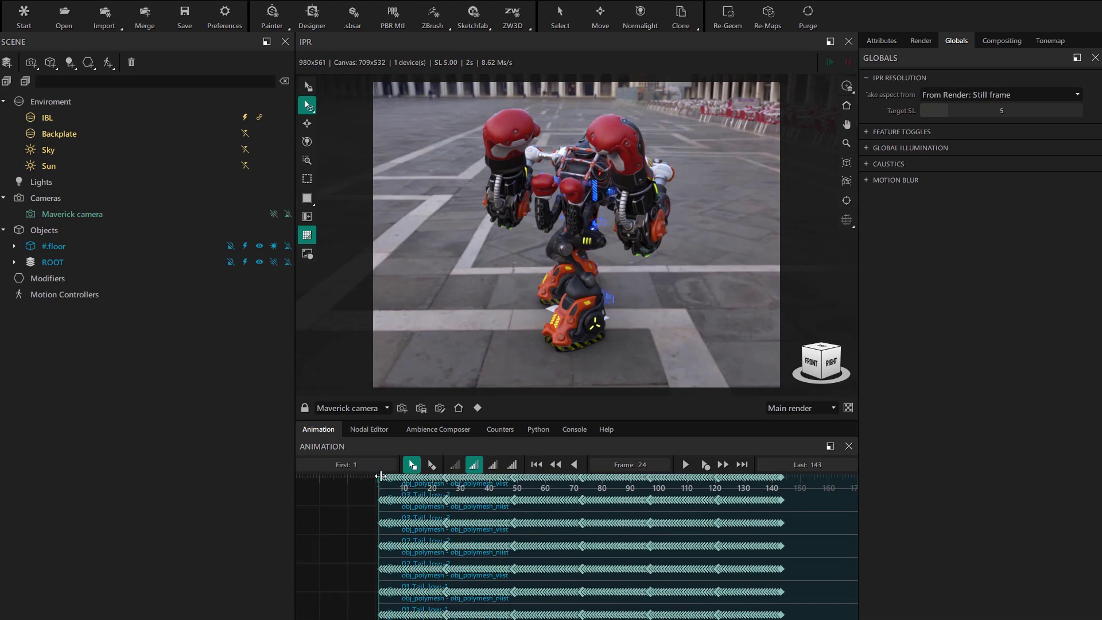
left_click_drag(381, 476, 463, 489)
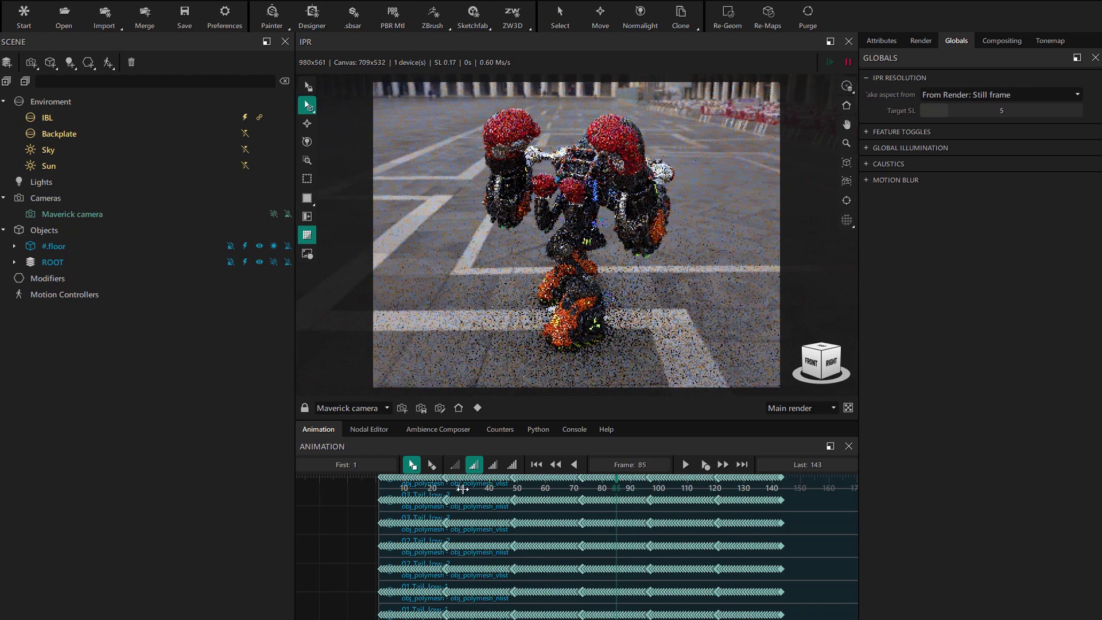
left_click(526, 488)
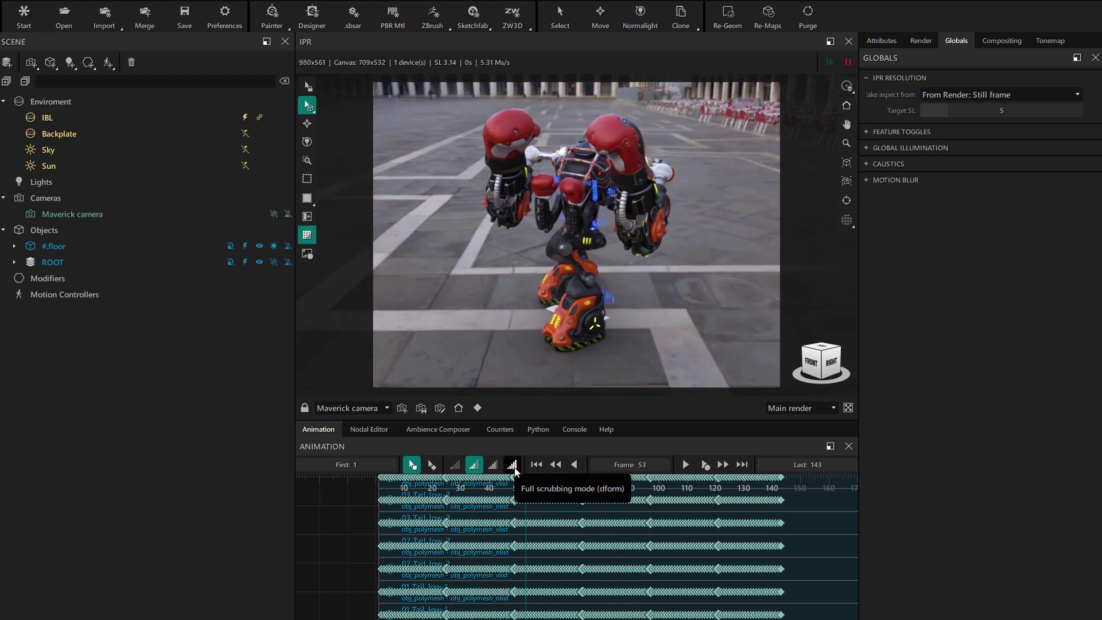
Switch the animation timeline to Full scrubbing mode (dform) and scrub the robot's movement to frame 138
left_click(685, 464)
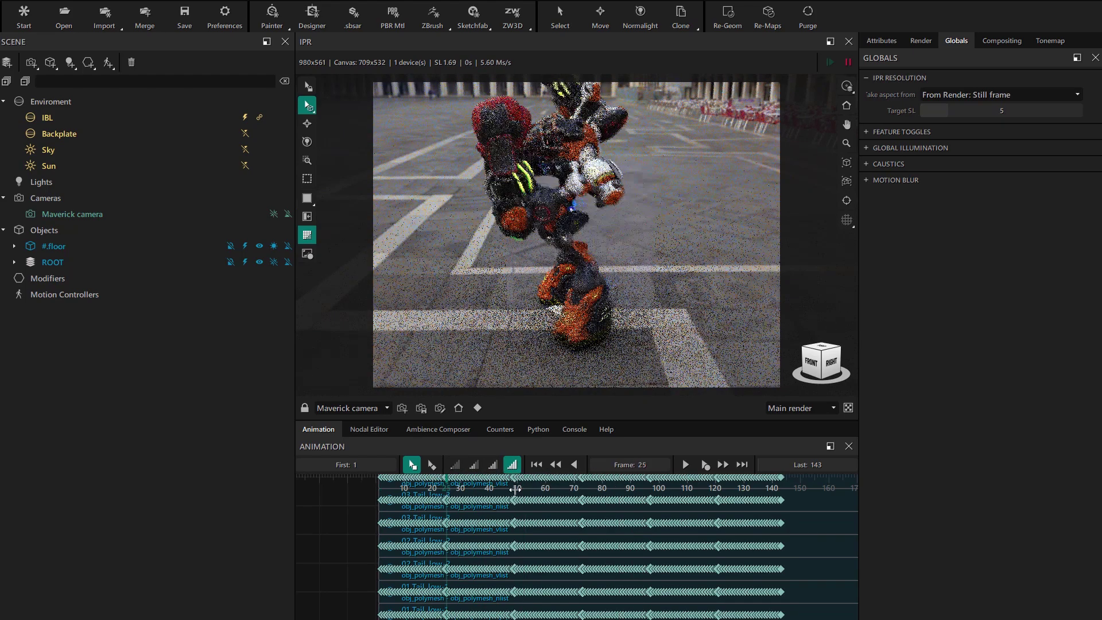
left_click(765, 493)
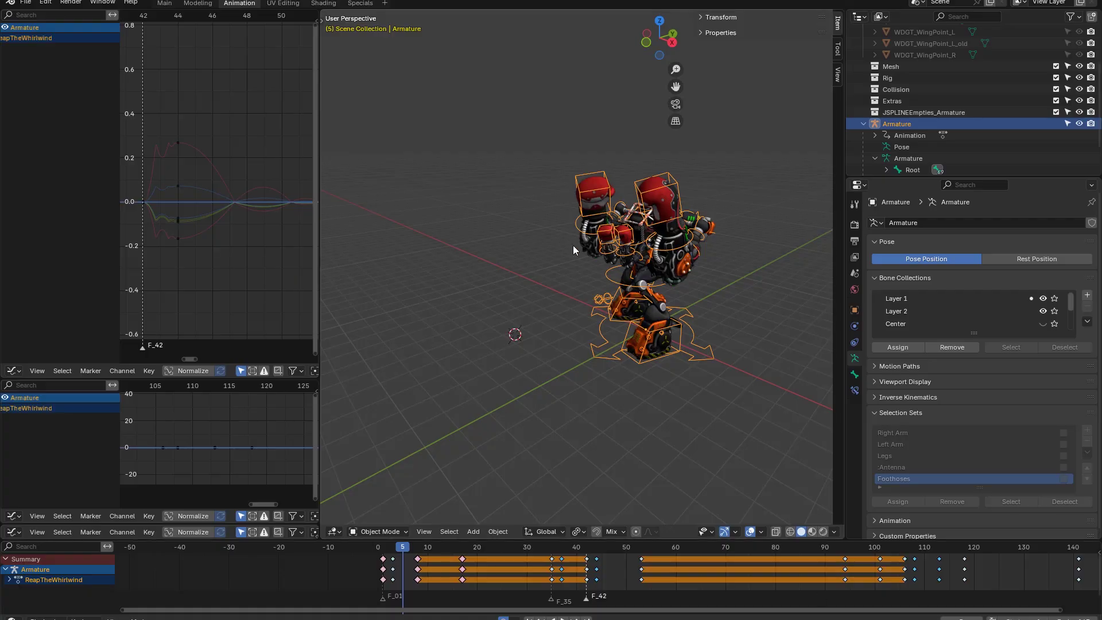
Switch to Blender, scrub the robot's animation to frame 9, and start an FBX export of the scene
left_click_drag(404, 548, 424, 561)
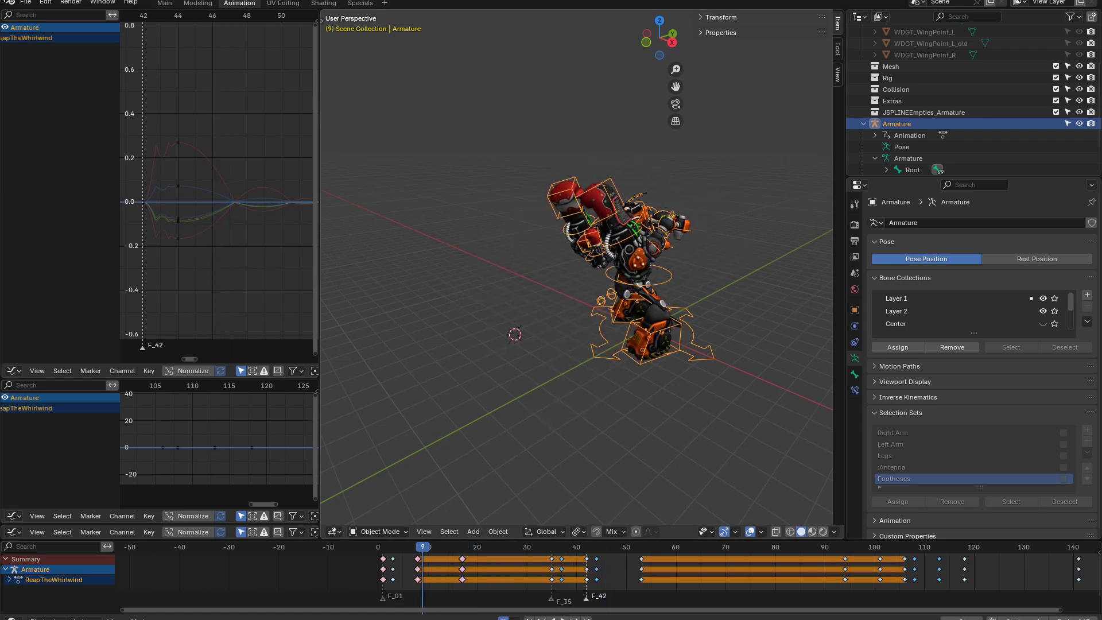
left_click(25, 3)
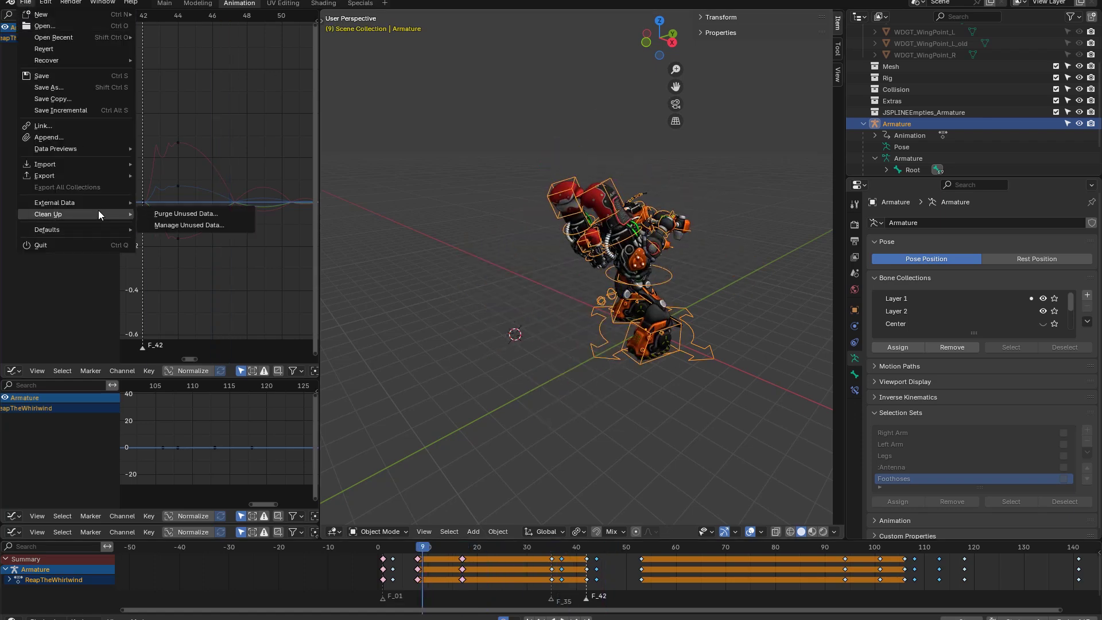
mouse_move(44, 177)
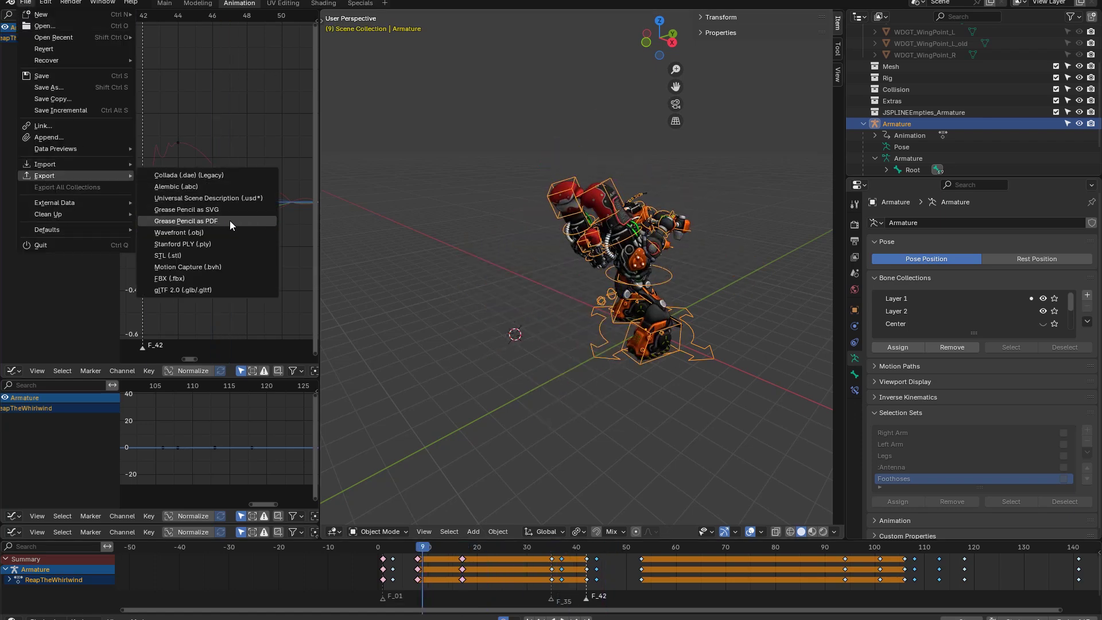
left_click(170, 278)
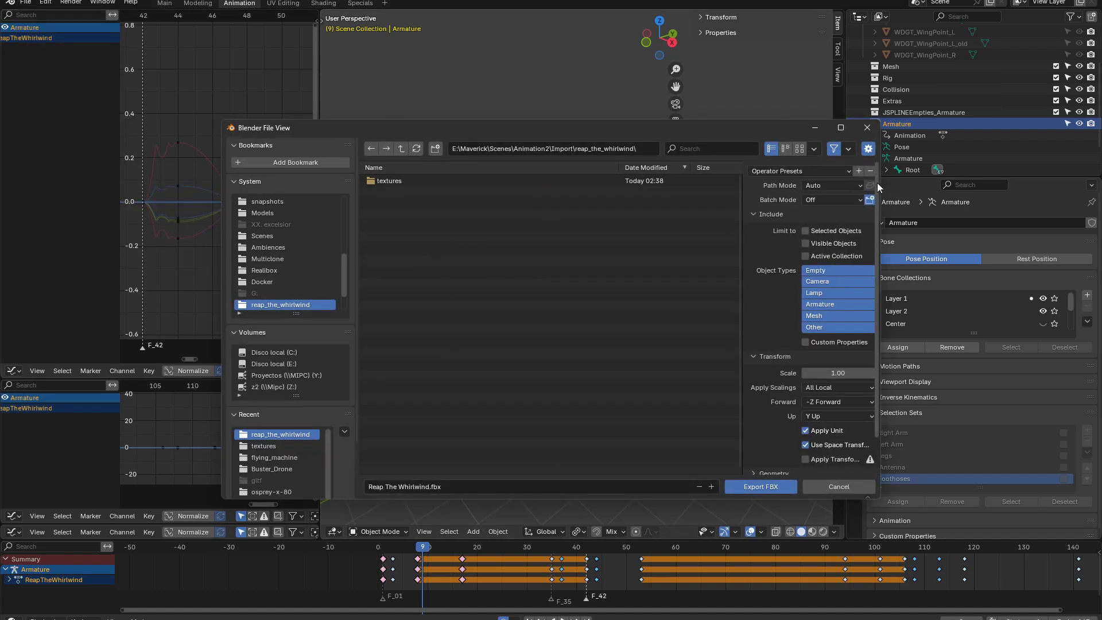
Show the FBX animation export options and export the animated robot as Reap The Whirlwind.fbx
scroll(831, 335, "down", 2)
left_click(753, 466)
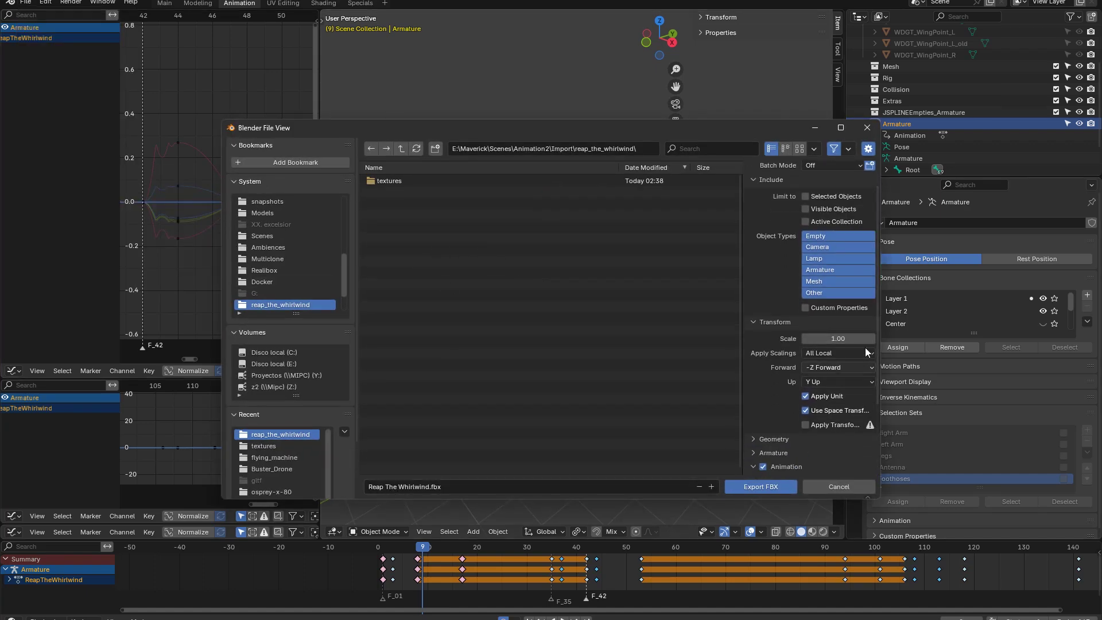
scroll(876, 339, "down", 4)
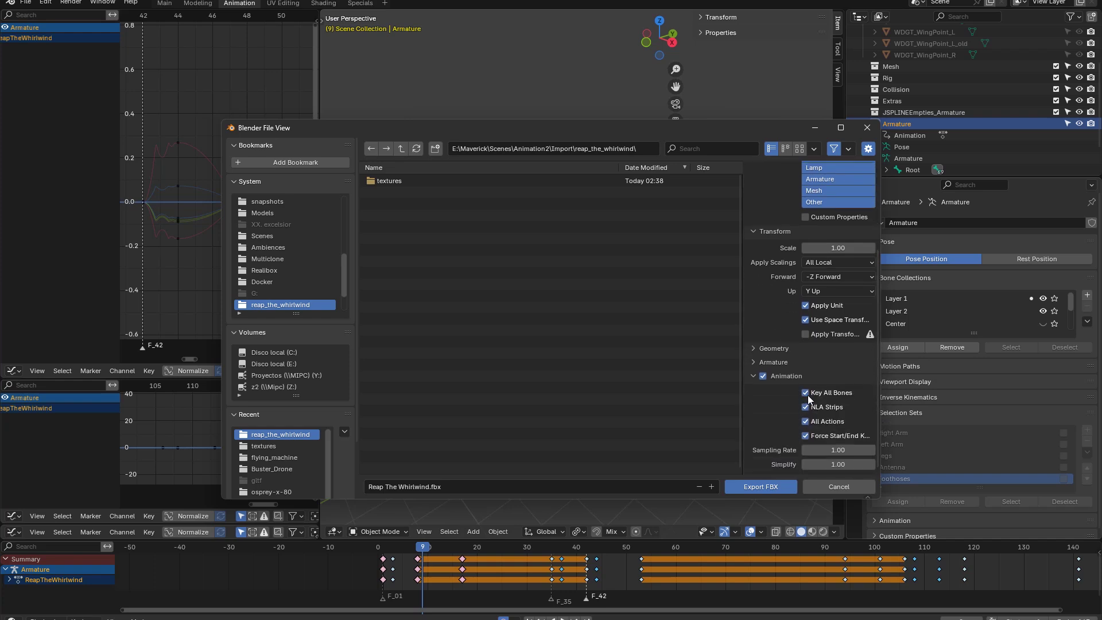
left_click(807, 394)
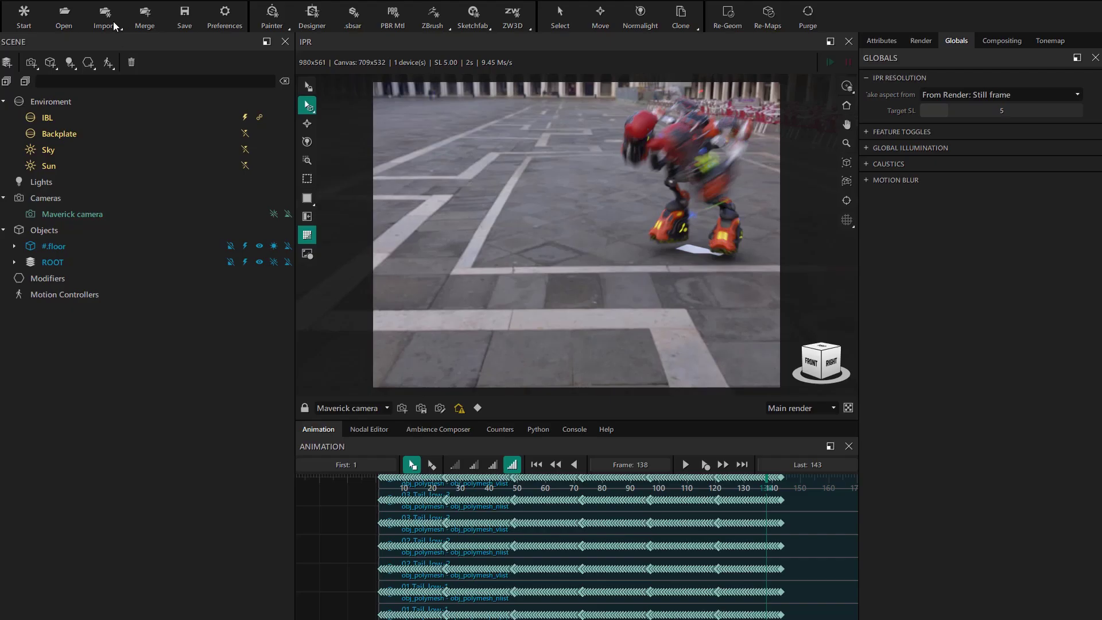
Switch to Maverick and start importing Reap The Whirlwind.fbx from the reap_the_whirlwind folder
left_click(118, 25)
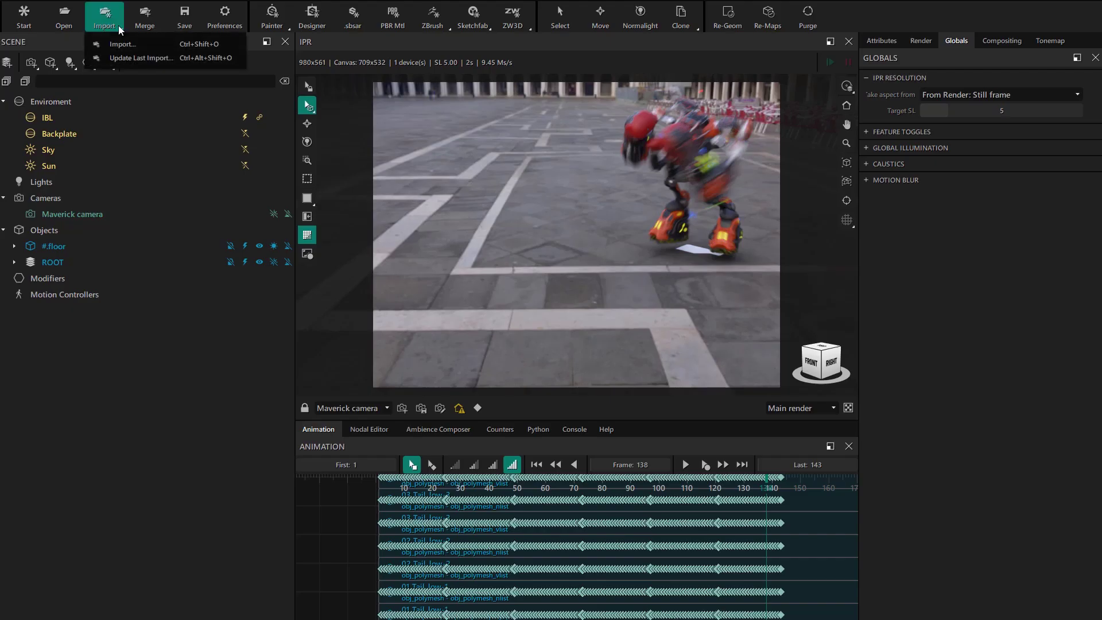
left_click(115, 45)
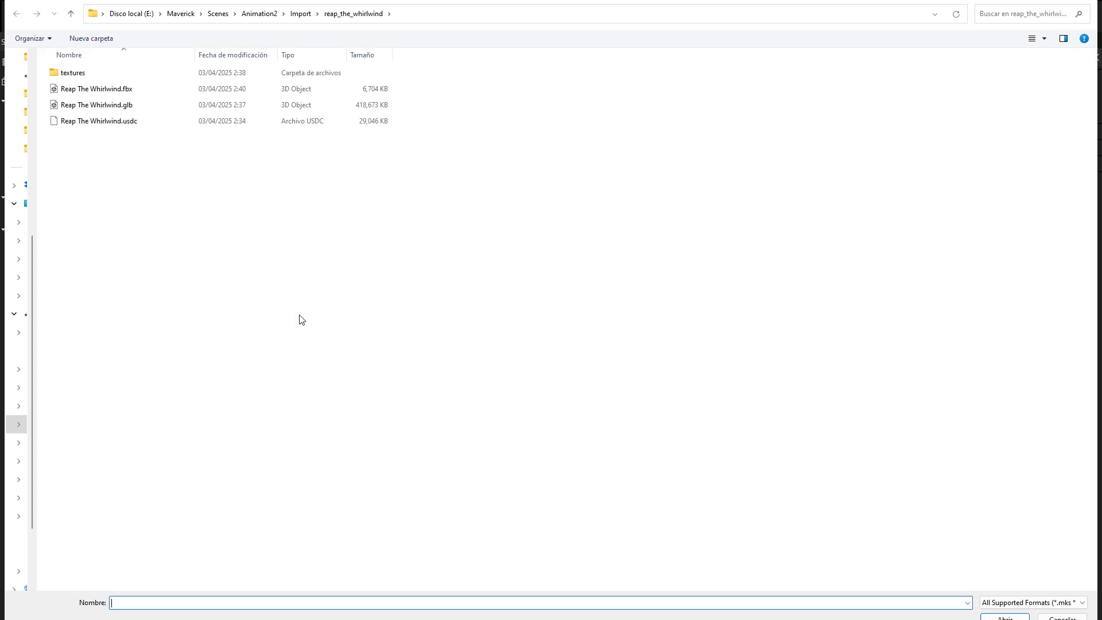
left_click(96, 89)
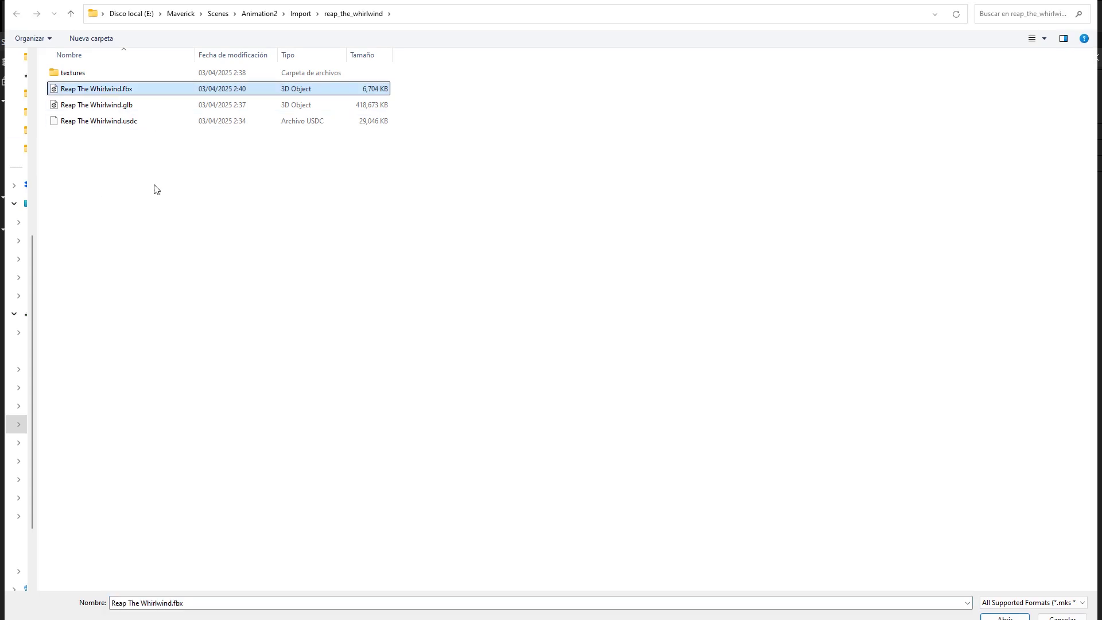
left_click(1003, 617)
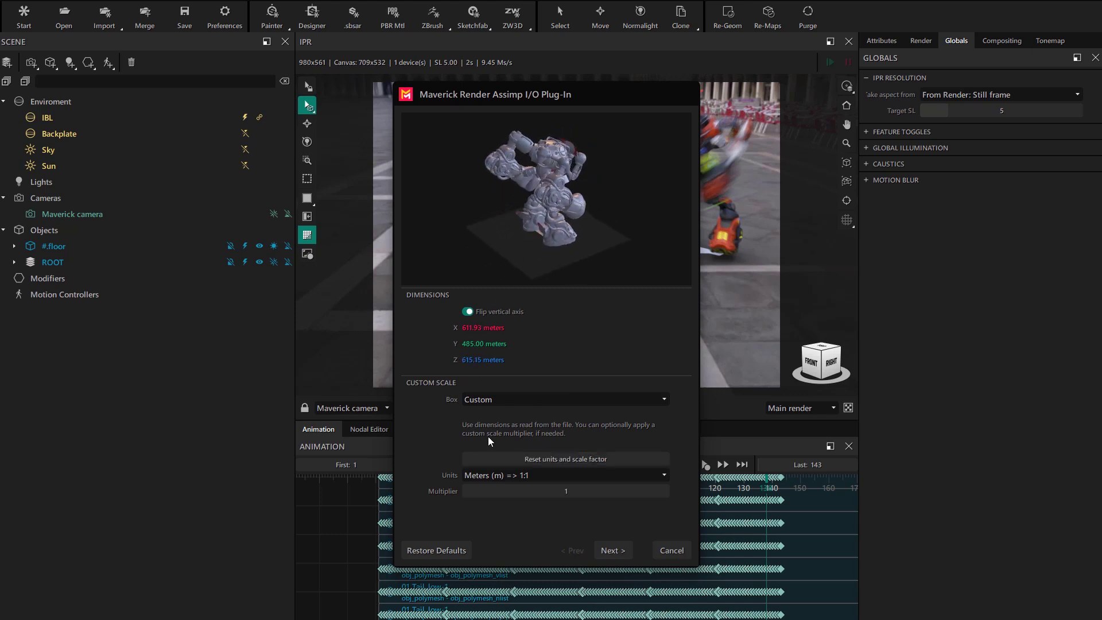
Set the robot's import units to centimeters and complete the import with an IBL Exterior ambience
left_click(471, 475)
left_click(483, 497)
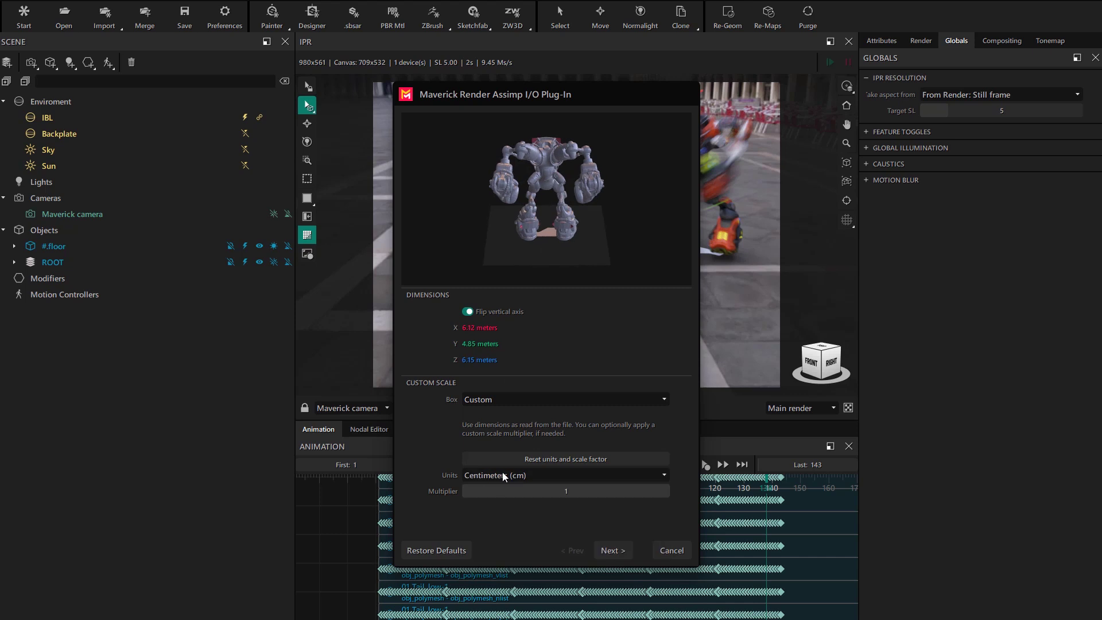
left_click(615, 550)
left_click(608, 553)
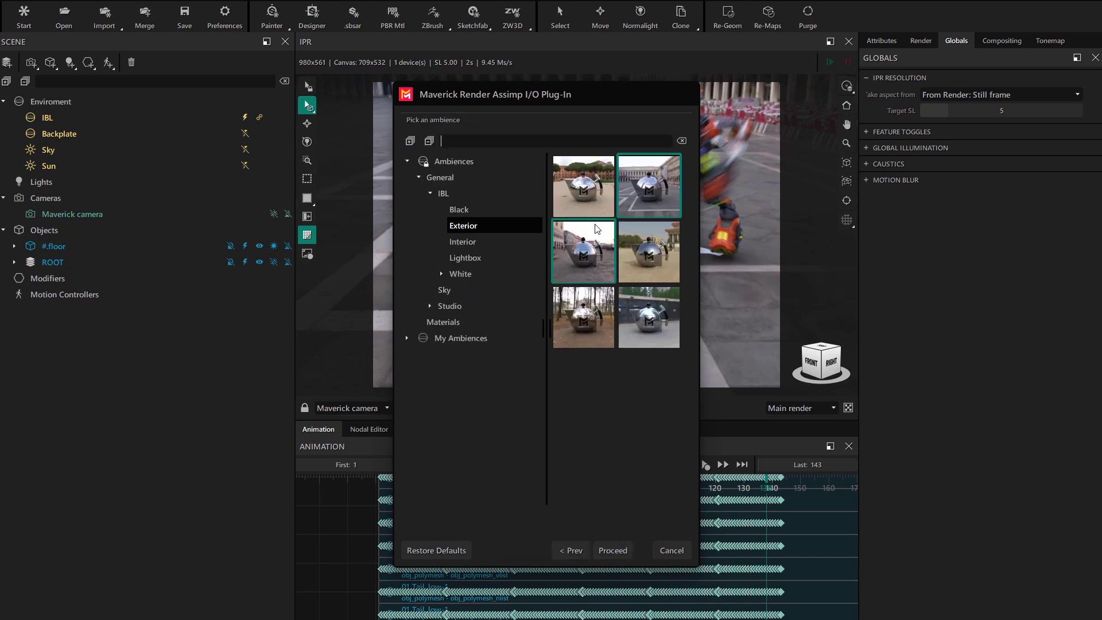
left_click(608, 552)
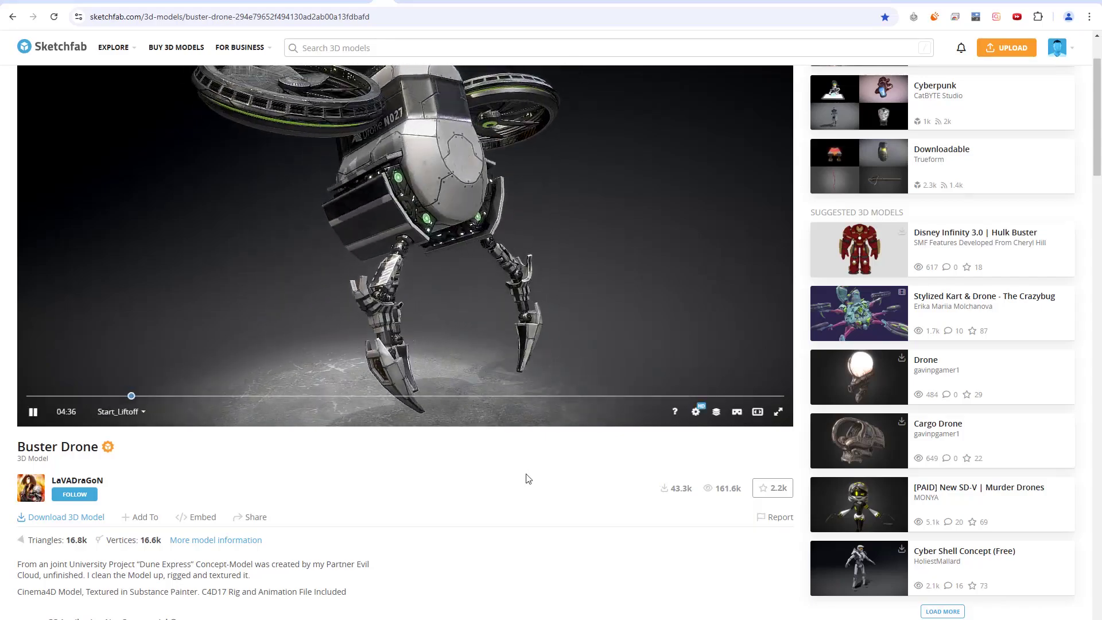
Switch to the Buster Drone page on Sketchfab and orbit the animated drone to examine it from the front
scroll(525, 470, "up", 2)
mouse_move(525, 470)
left_mouse_down()
mouse_move(413, 308)
mouse_move(303, 325)
mouse_move(505, 367)
mouse_move(441, 302)
mouse_move(423, 303)
left_mouse_up()
scroll(413, 308, "down", 3)
scroll(373, 561, "down", 2)
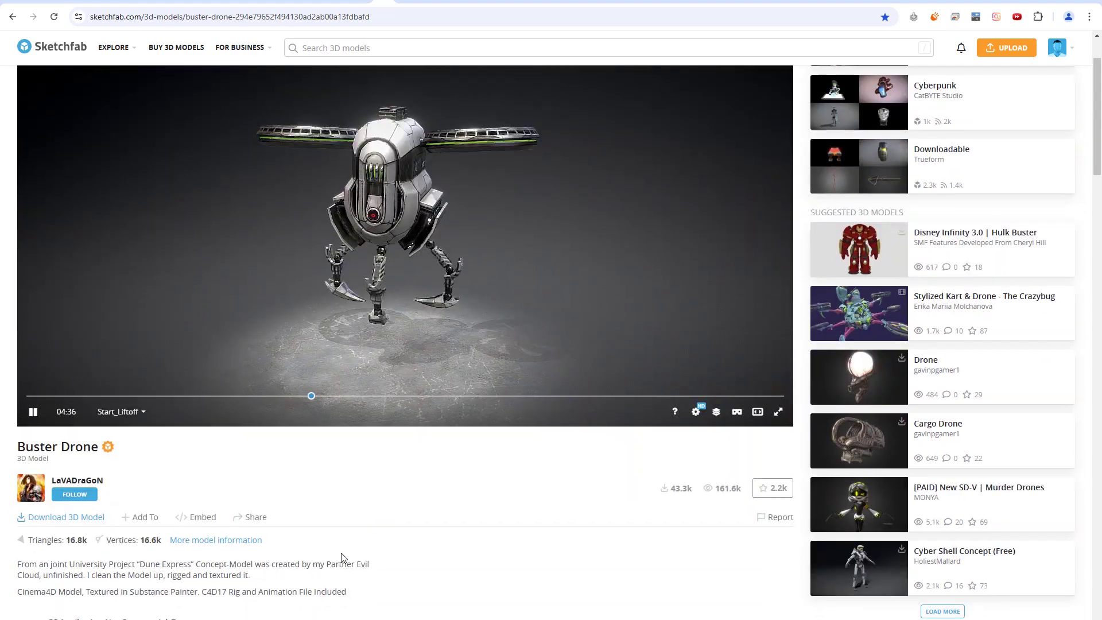
Open the Buster Drone's download options, switch to Maverick, and start importing the drone without saving the current project
left_click(86, 517)
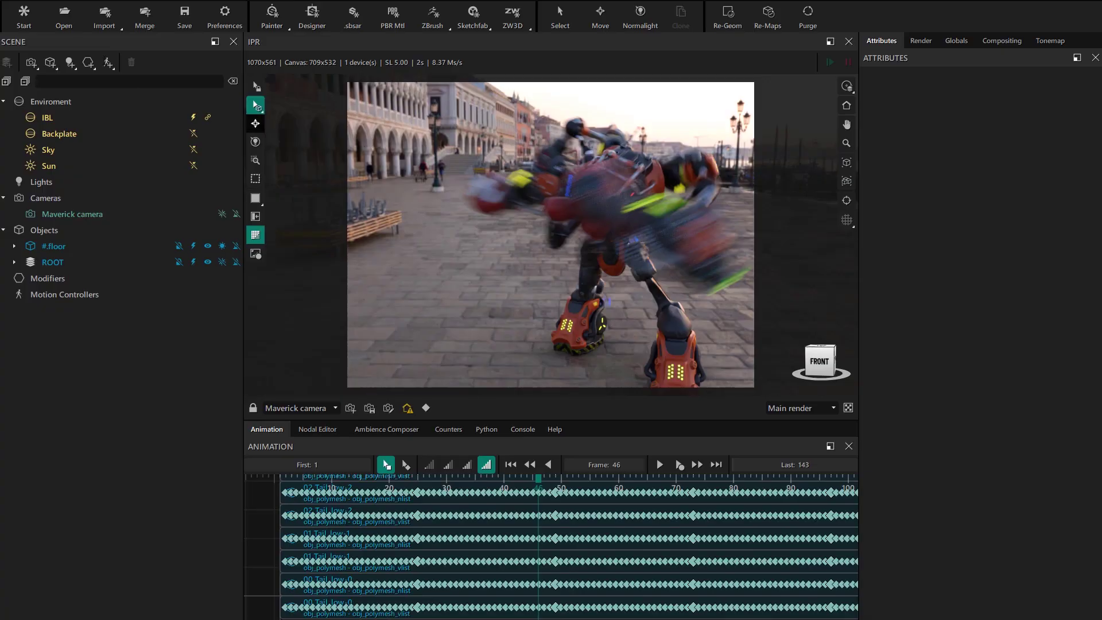
left_click(112, 24)
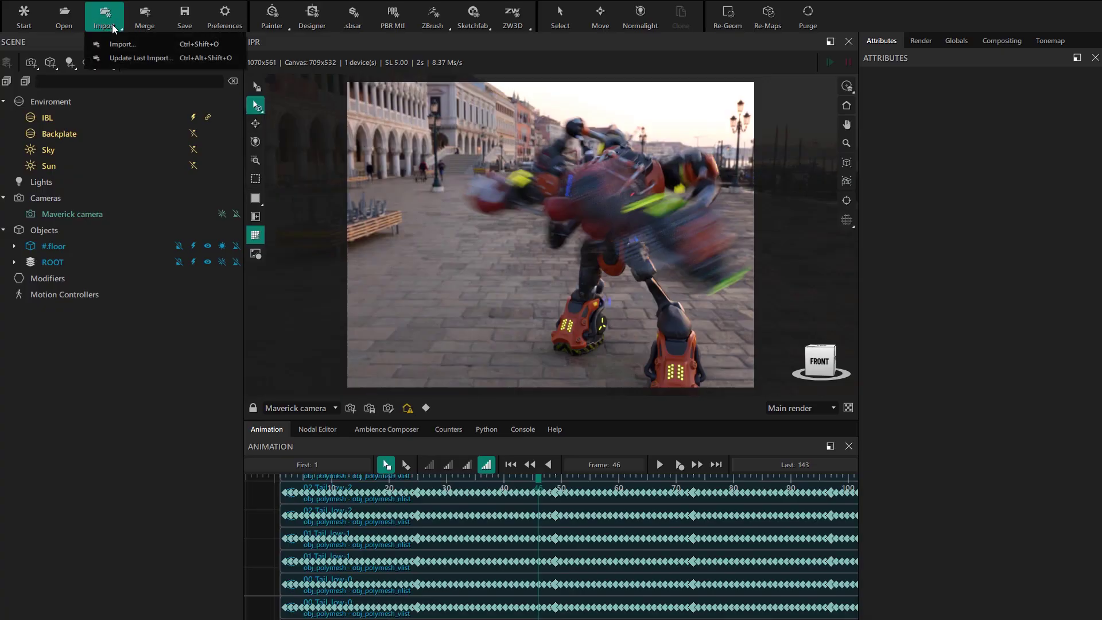
left_click(126, 44)
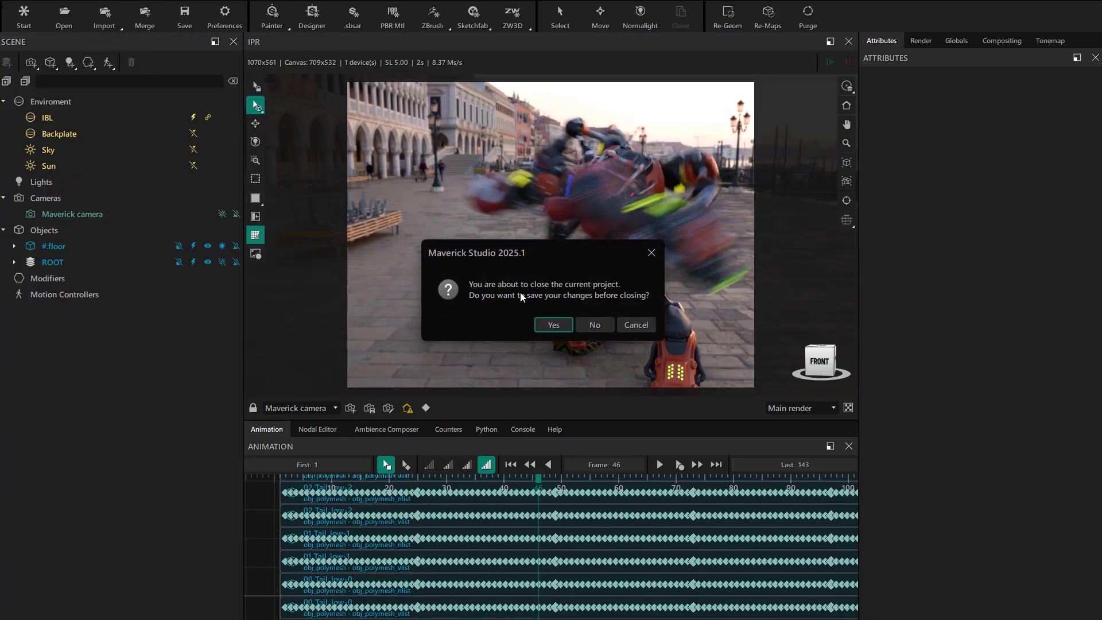
left_click(588, 322)
double_click(95, 90)
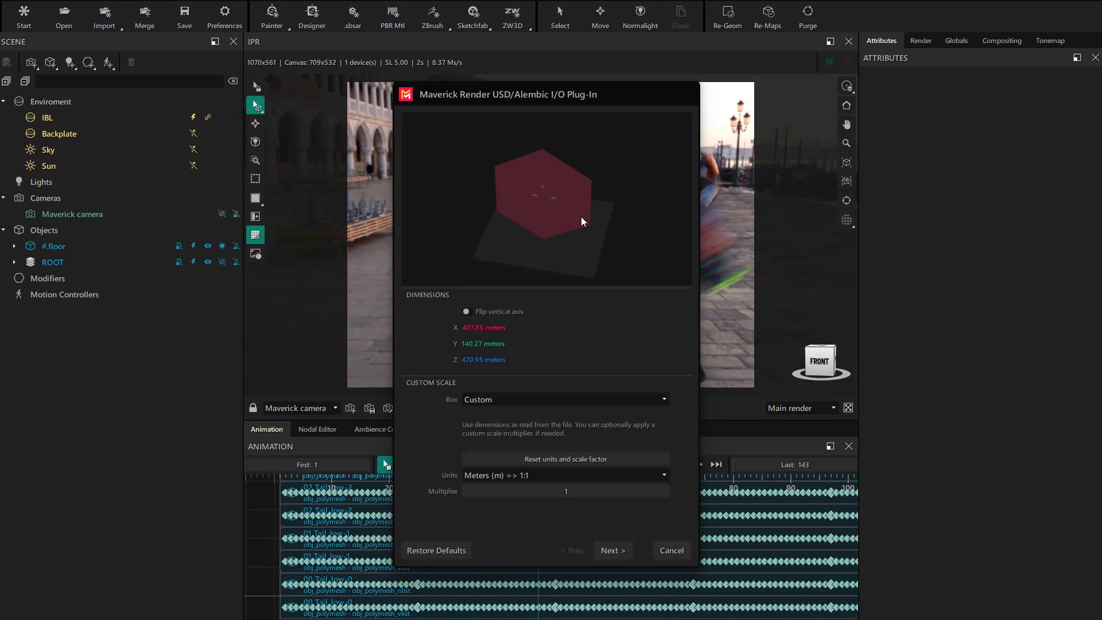
Import the drone with its vertical axis flipped, units in centimeters, animation enabled at 30 FPS, and an IBL Exterior ambience
left_click(474, 313)
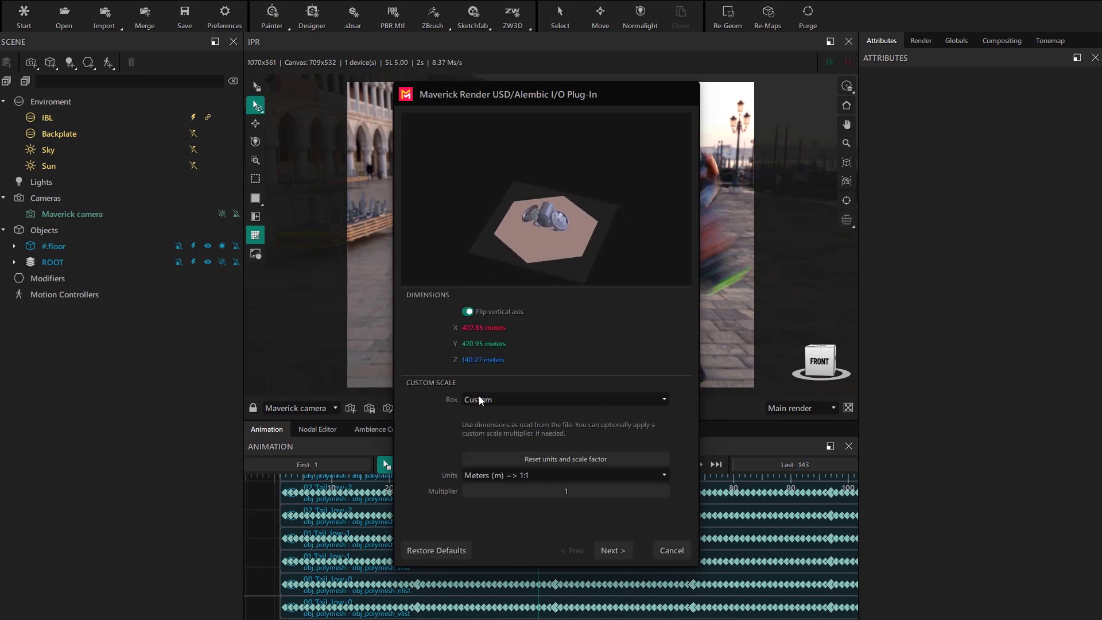
left_click(481, 475)
left_click(483, 500)
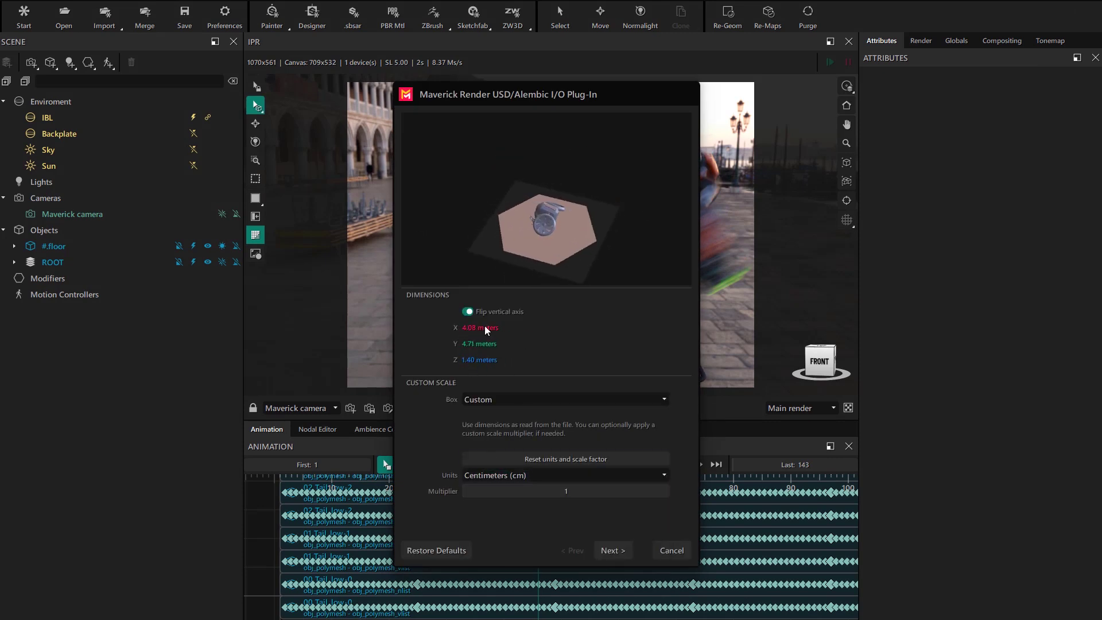
left_click(608, 552)
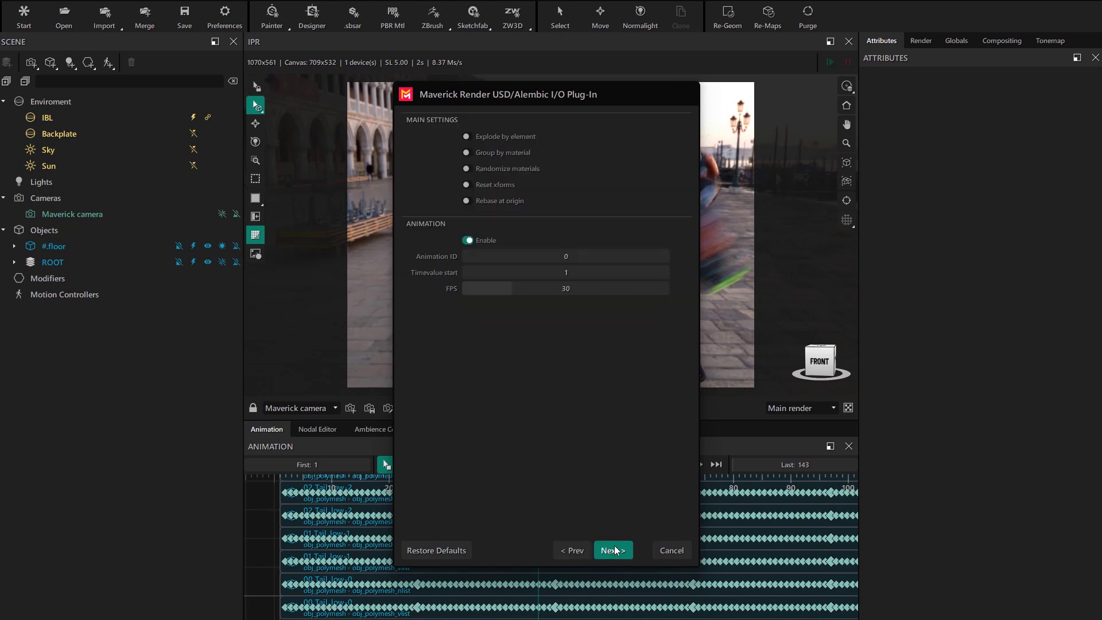
left_click(616, 552)
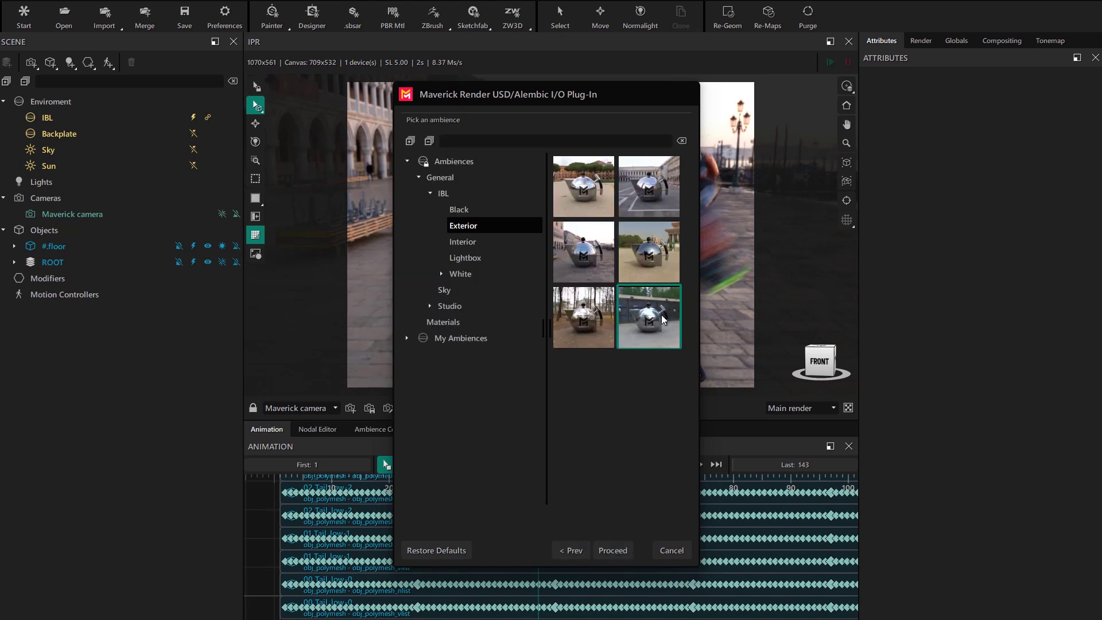
left_click(613, 550)
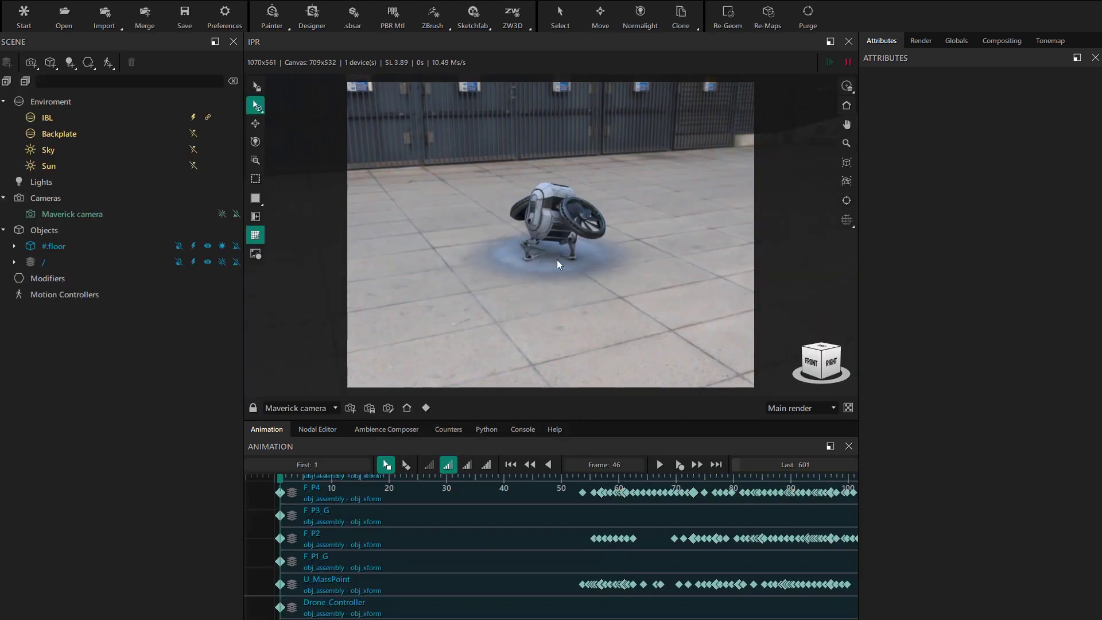
Frame the imported drone and scrub its animation to frame 347 to examine the liftoff
mouse_move(563, 255)
left_mouse_down("alt")
mouse_move(613, 257)
mouse_move(557, 264)
mouse_move(565, 245)
left_mouse_up("alt")
scroll(569, 238, "up", 3)
scroll(344, 508, "down", 7)
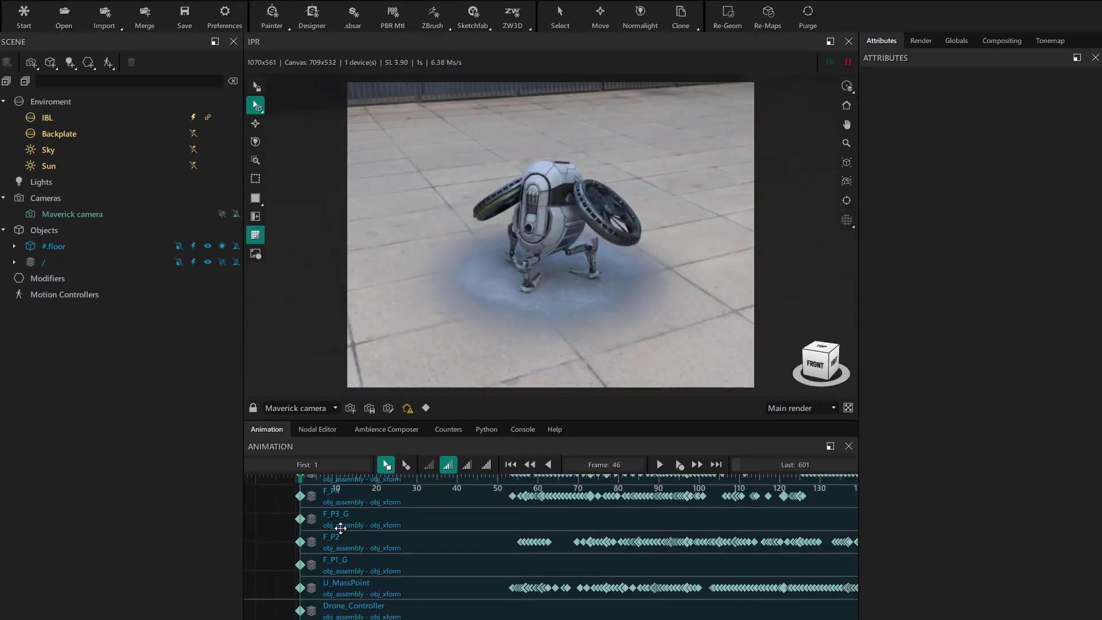
middle_click_drag(381, 494, 406, 530)
scroll(405, 528, "down", 3)
left_click_drag(306, 477, 540, 488)
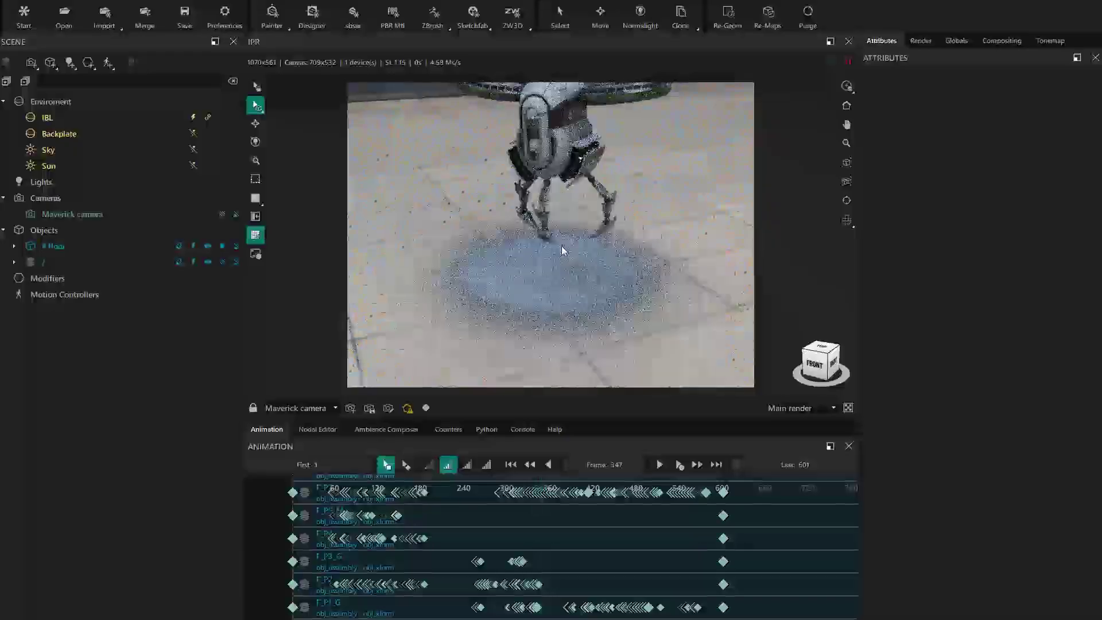
Examine one of the drone's spinning turbines close up from above, with the animation at frame 195
left_click_drag(561, 250, 528, 262)
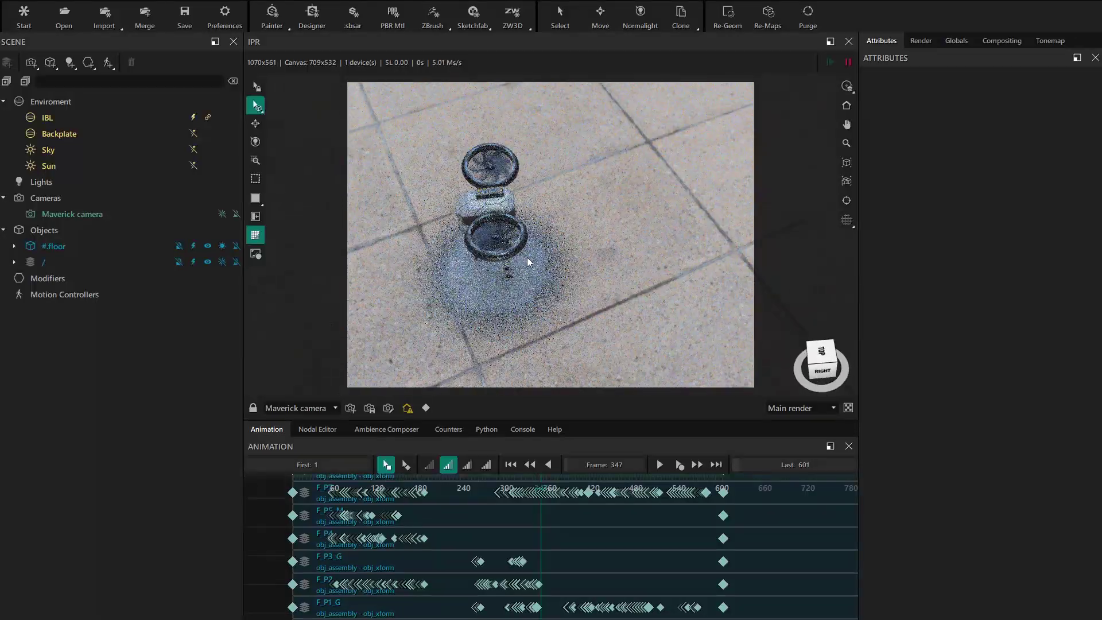
middle_click_drag(501, 267, 539, 269)
mouse_move(539, 270)
left_mouse_down()
mouse_move(515, 246)
mouse_move(520, 265)
left_mouse_up()
scroll(514, 248, "up", 5)
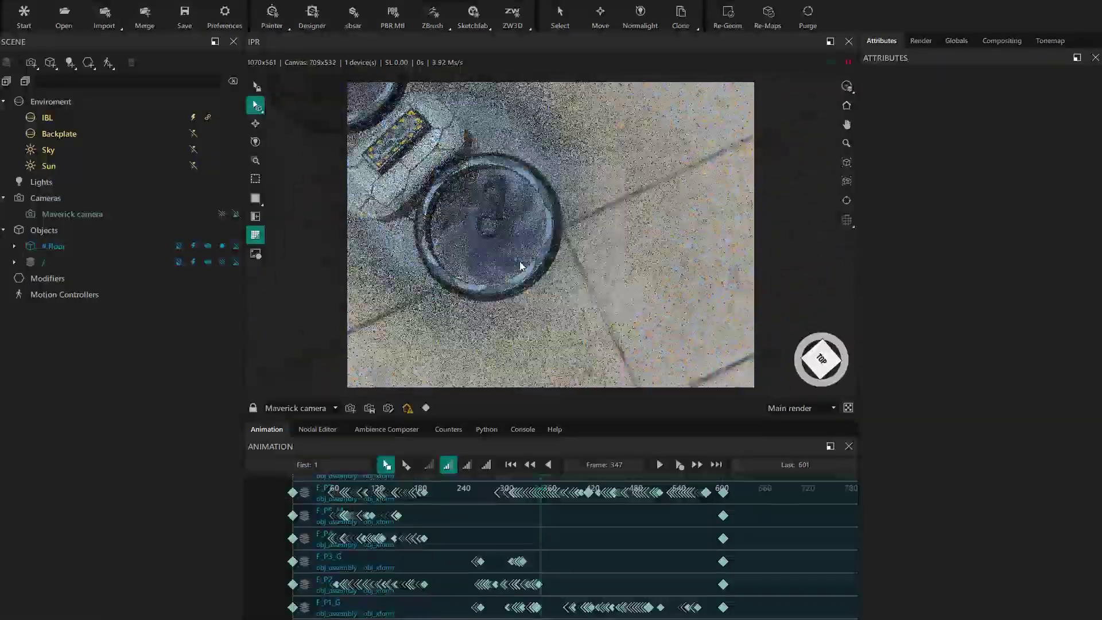
middle_click_drag(520, 266, 560, 244)
scroll(547, 256, "up", 5)
left_click_drag(525, 479, 432, 479)
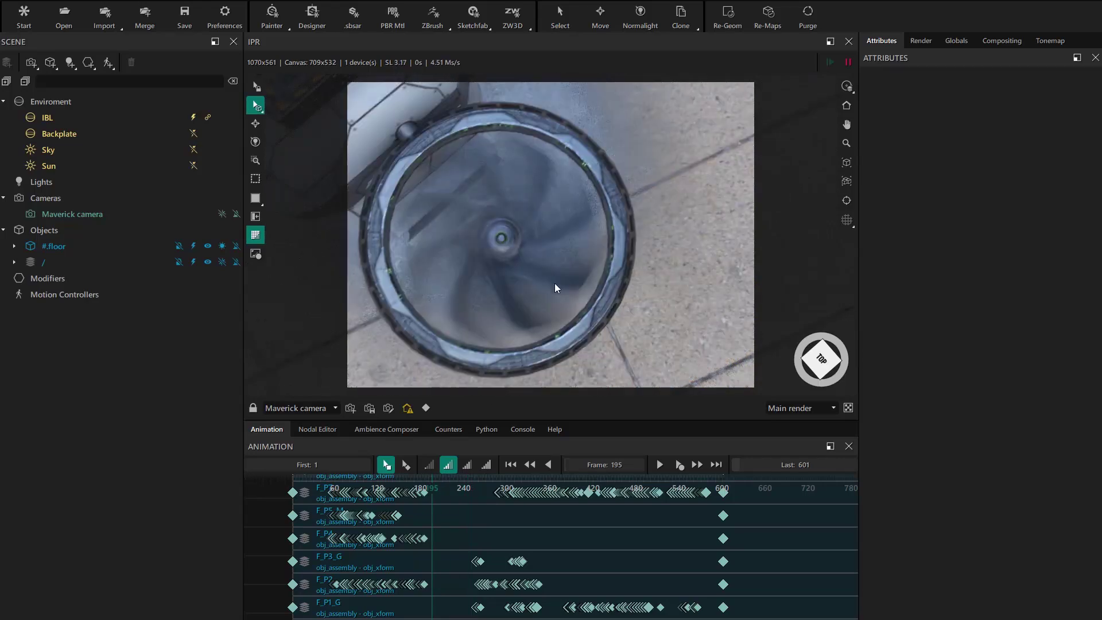
middle_click_drag(545, 295, 561, 277)
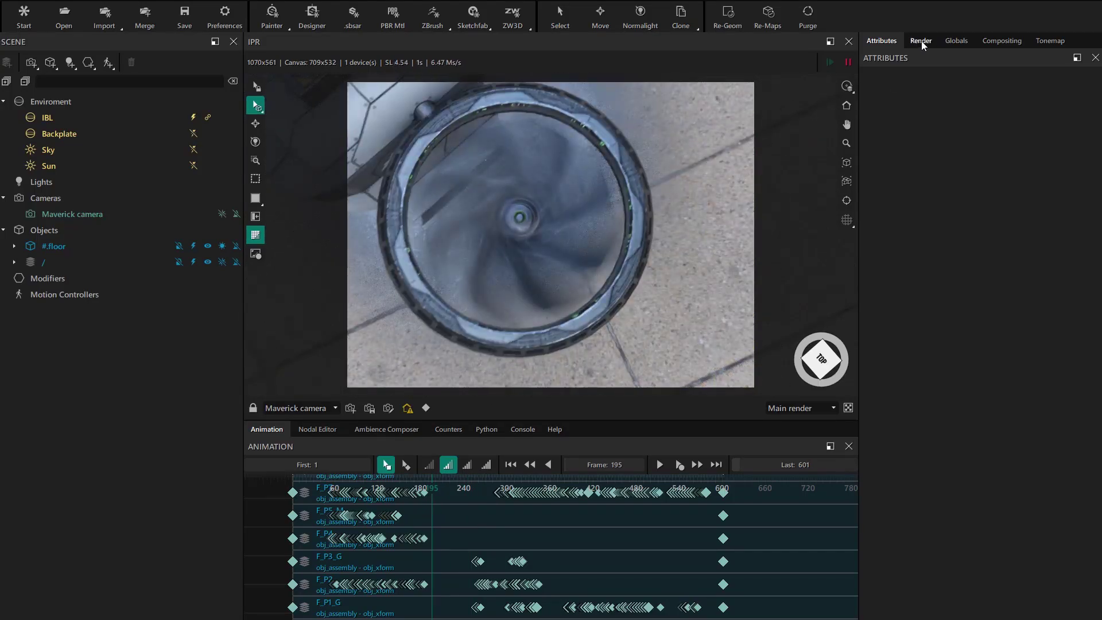
Set the motion blur's object transform subkeys to 33 in the global settings
left_click(955, 41)
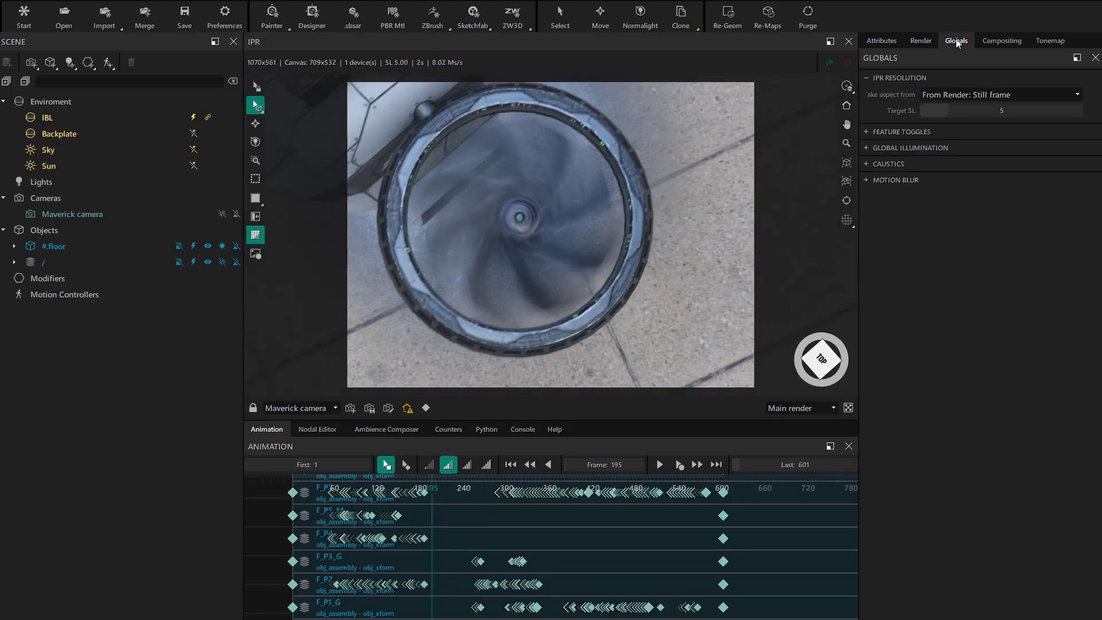
left_click(896, 180)
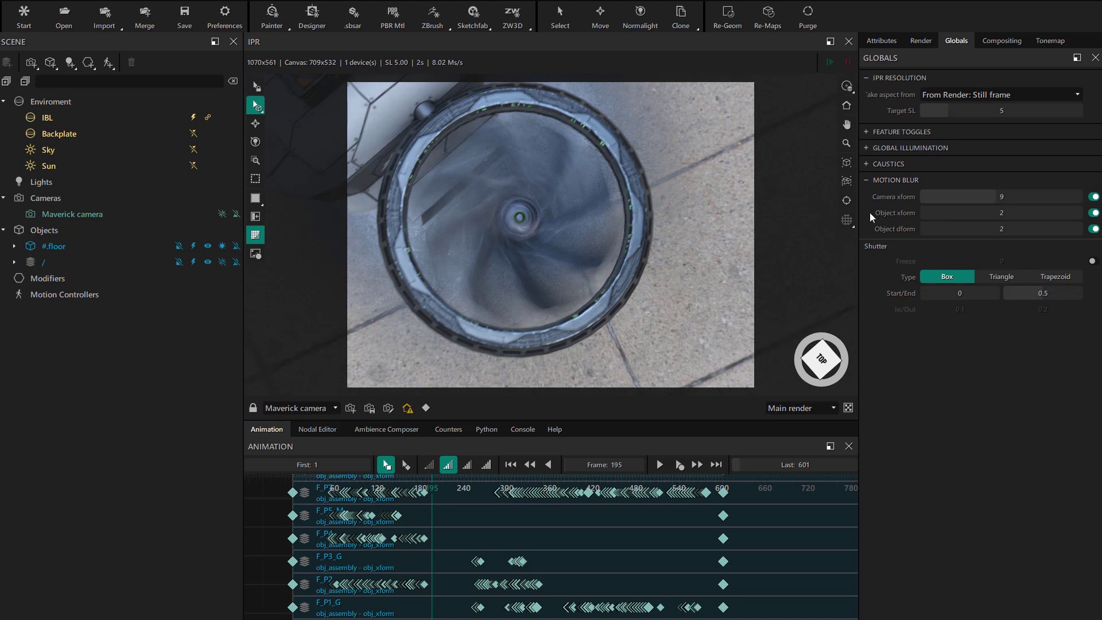
left_click_drag(926, 212, 953, 213)
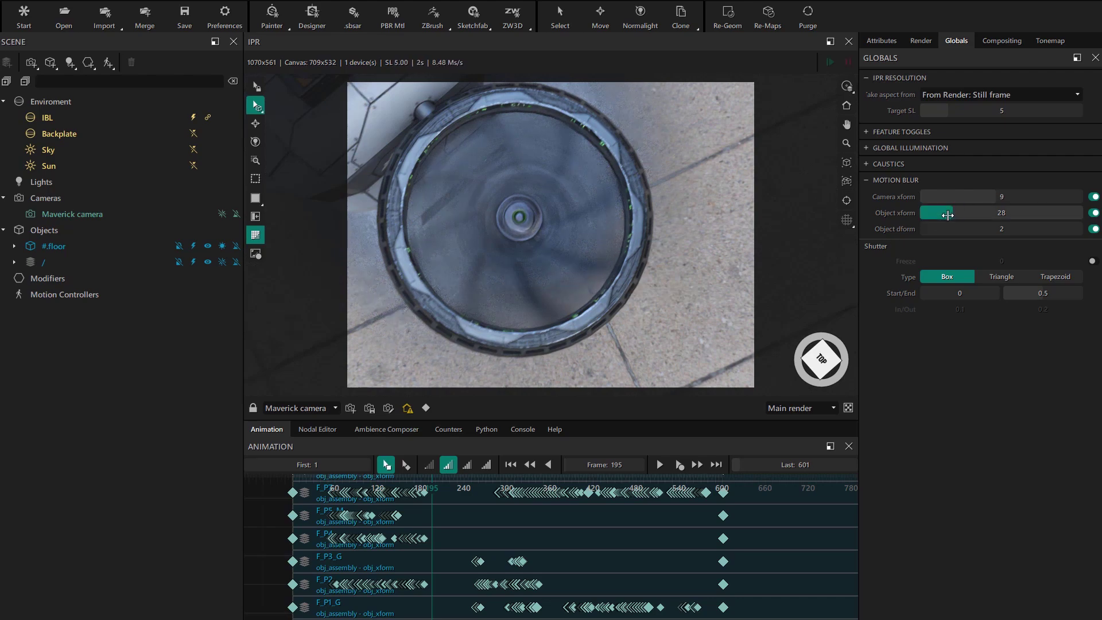
right_click(949, 213)
left_click(973, 222)
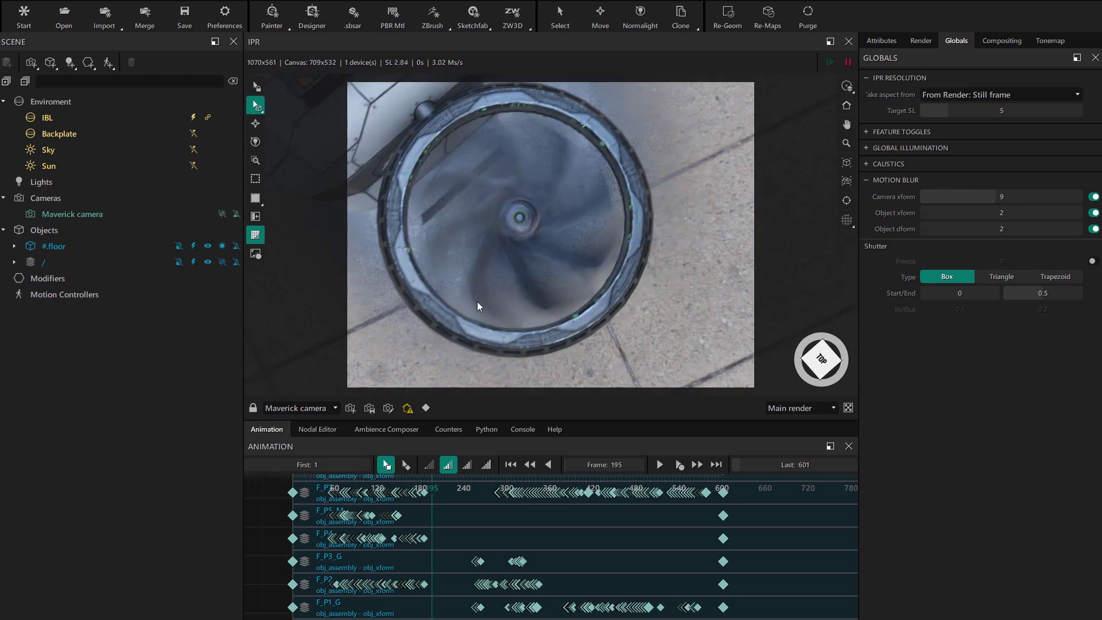
type("33")
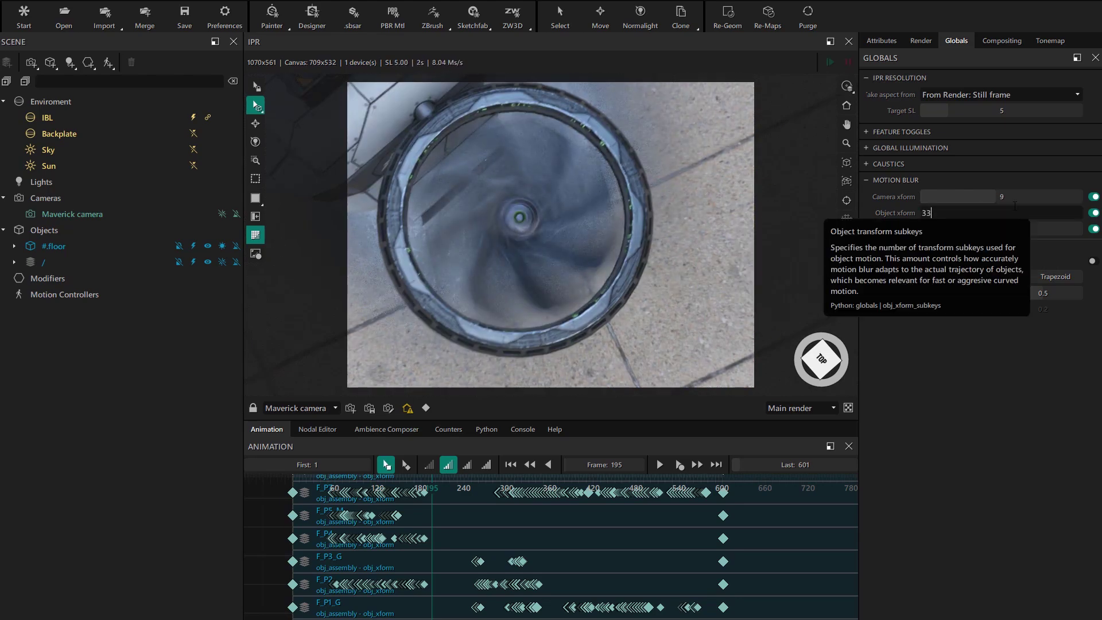
key("Return")
Bring the whole drone back into view, add a Transform motion controller, and assign it to the drone's root object
left_click_drag(543, 284, 504, 265)
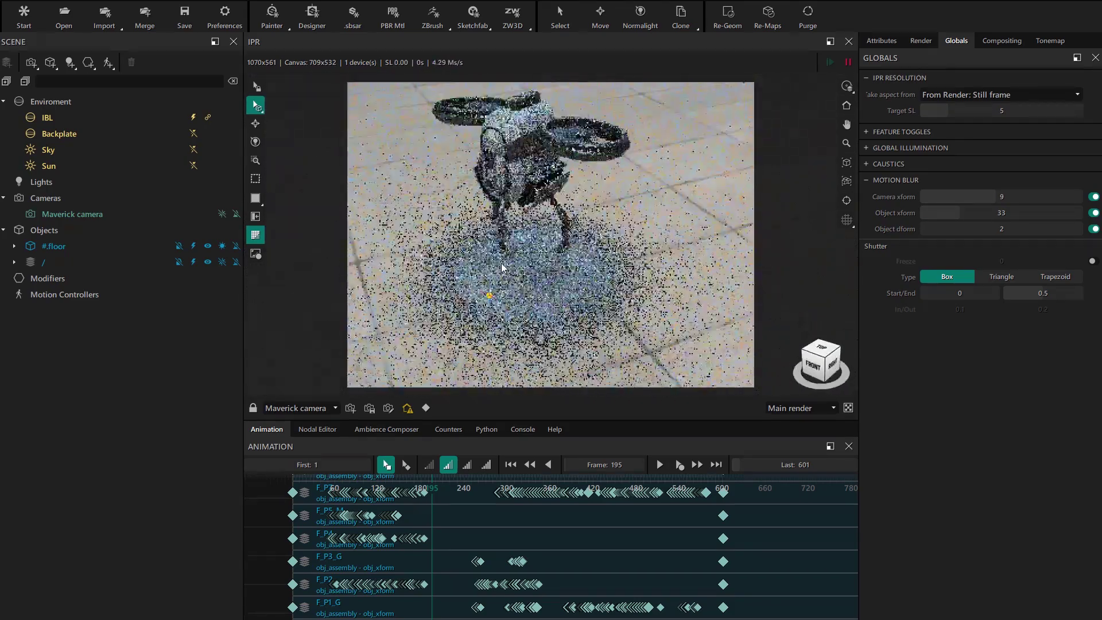
middle_click_drag(505, 265, 553, 278)
scroll(548, 290, "down", 4)
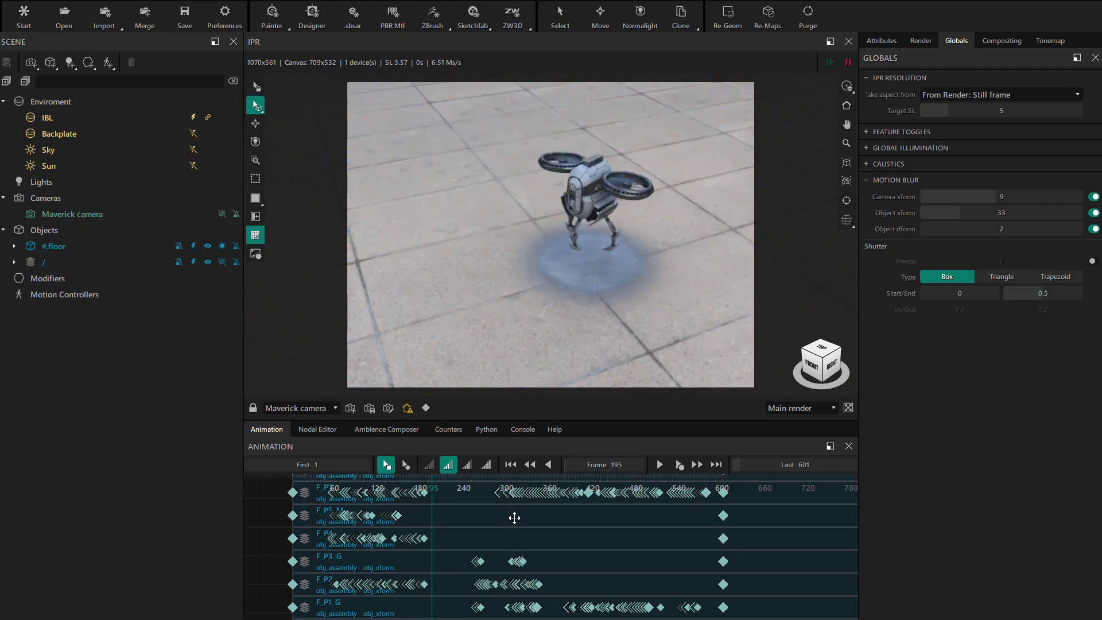
middle_click_drag(514, 518, 519, 568)
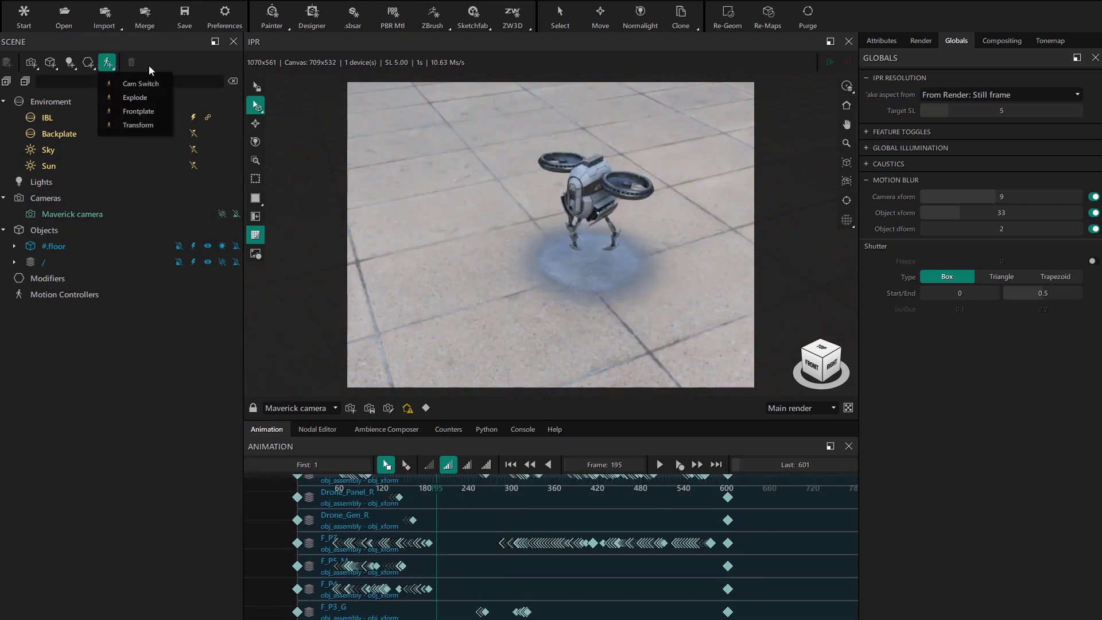
left_click(127, 126)
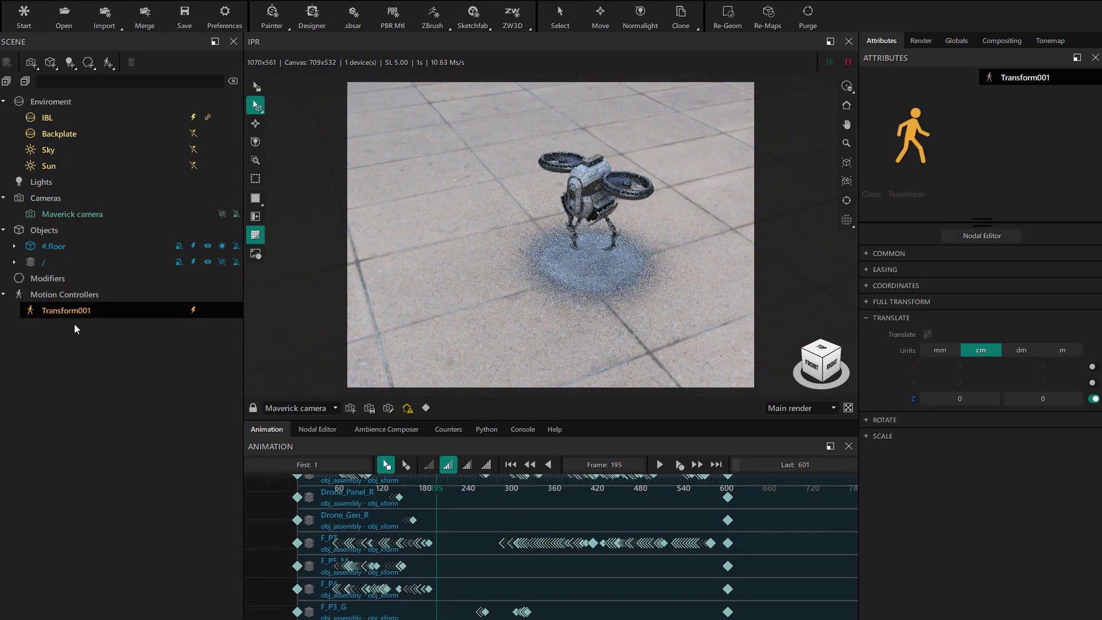
left_click_drag(64, 311, 55, 264)
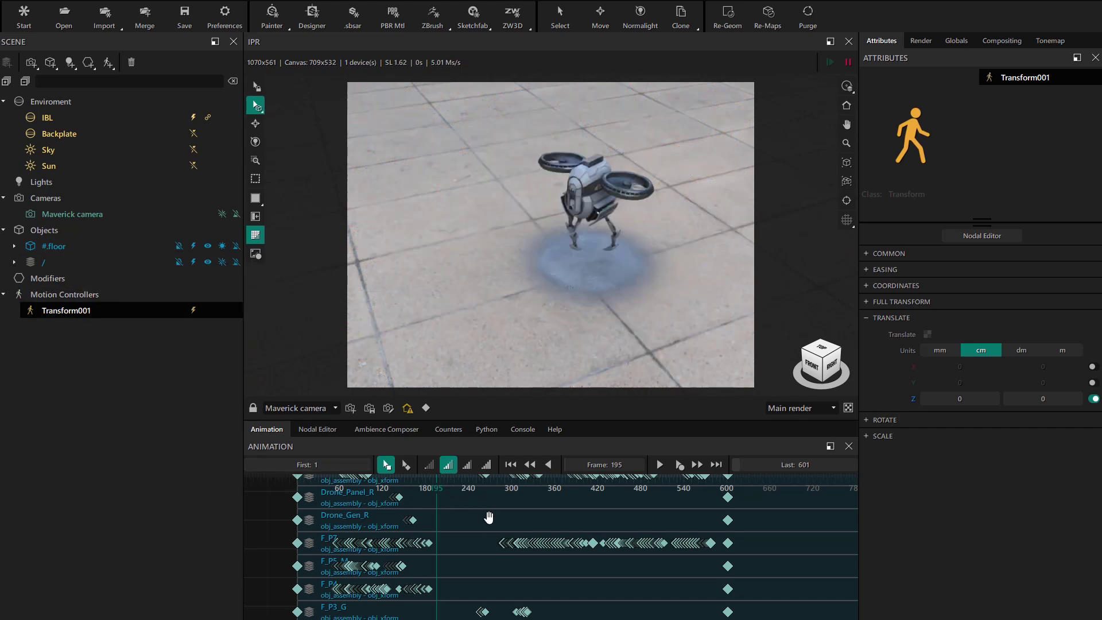
Stretch the Transform controller's clip on the timeline to span the drone's full animation, up to about frame 600
scroll(460, 517, "up", 10)
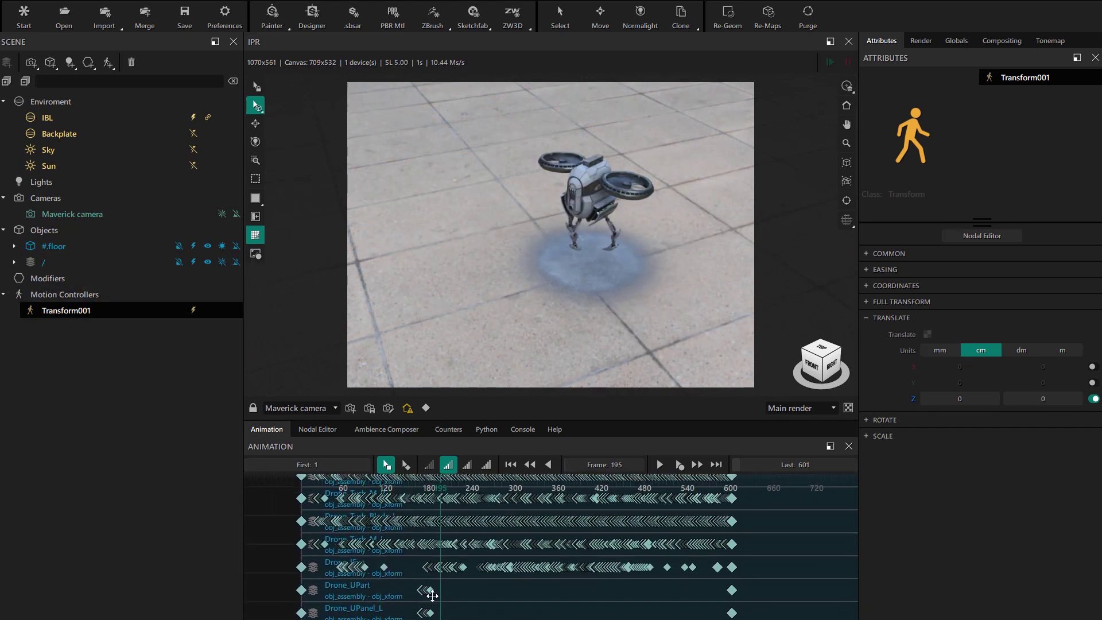
middle_click_drag(422, 522, 420, 513)
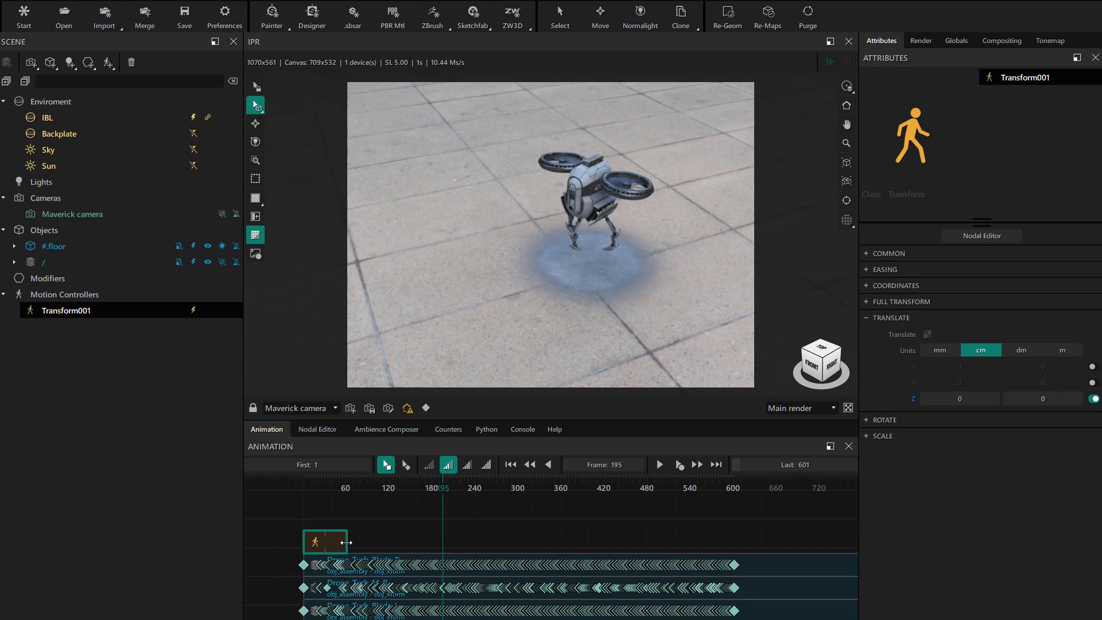
left_click_drag(481, 543, 741, 550)
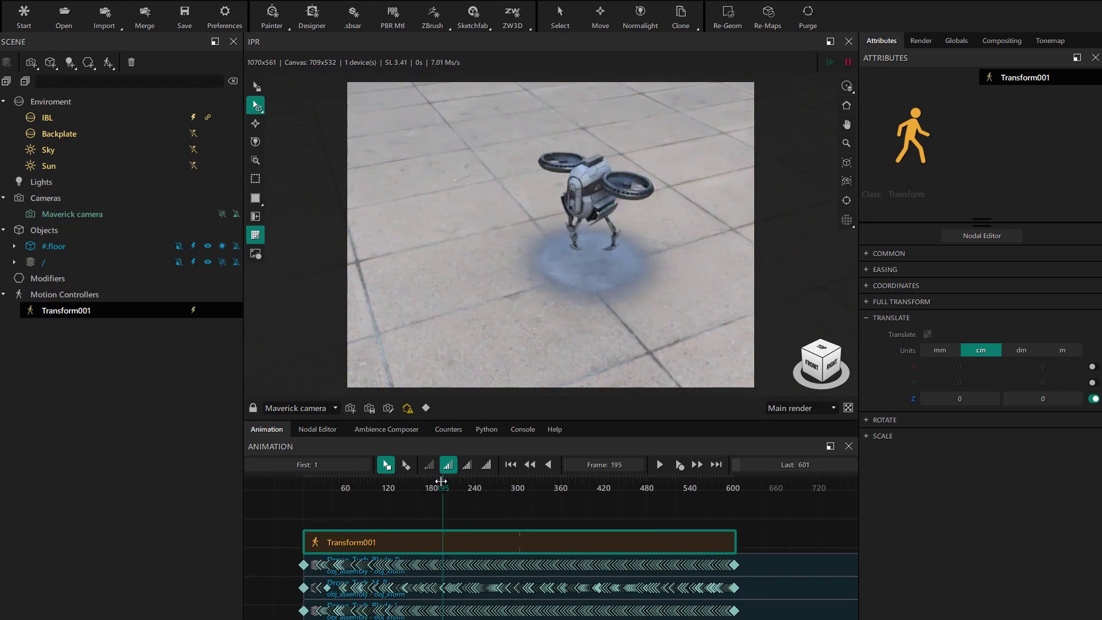
At frame 566, switch the controller to World space and set its end translation to Y -343.38 cm and Z 258.03 cm
left_click_drag(544, 489, 705, 505)
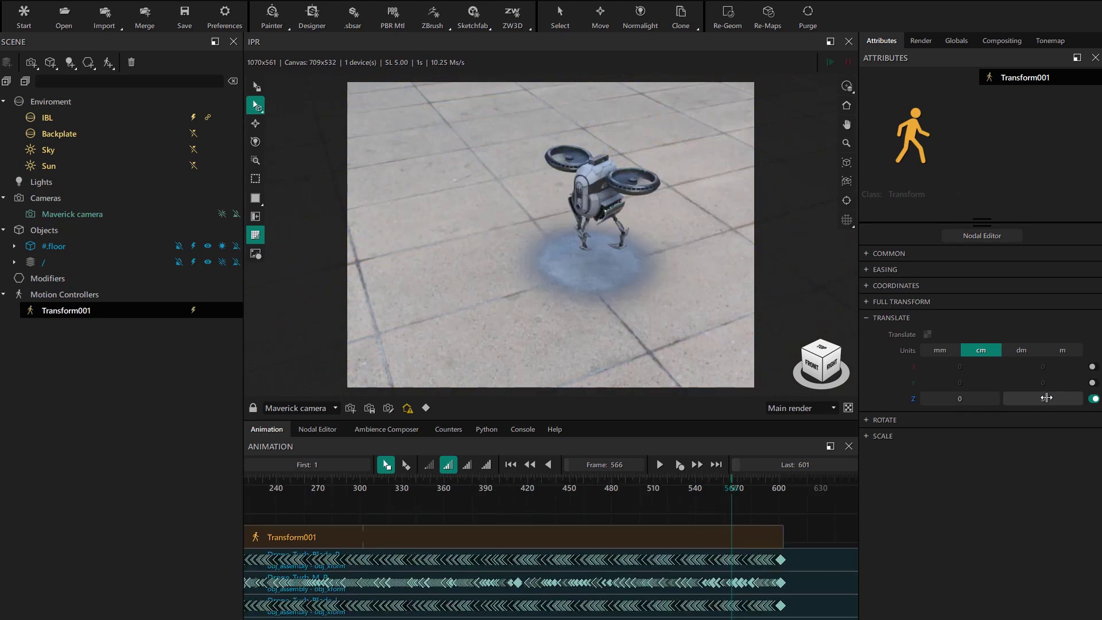
mouse_move(1043, 399)
left_mouse_down()
mouse_move(1053, 398)
mouse_move(1033, 398)
left_mouse_up()
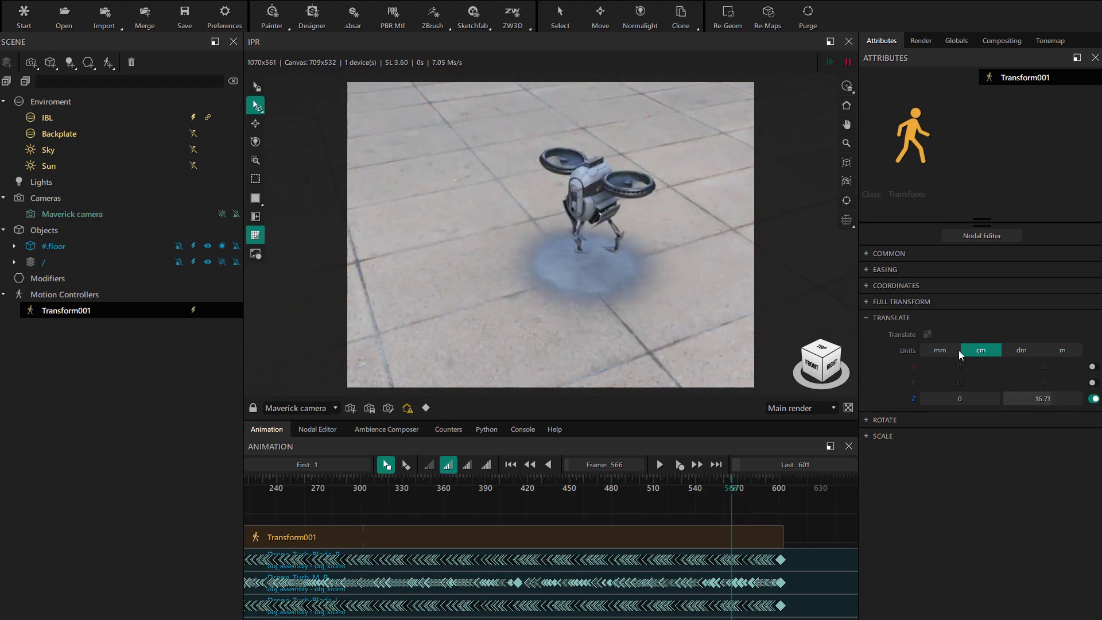
left_click(876, 286)
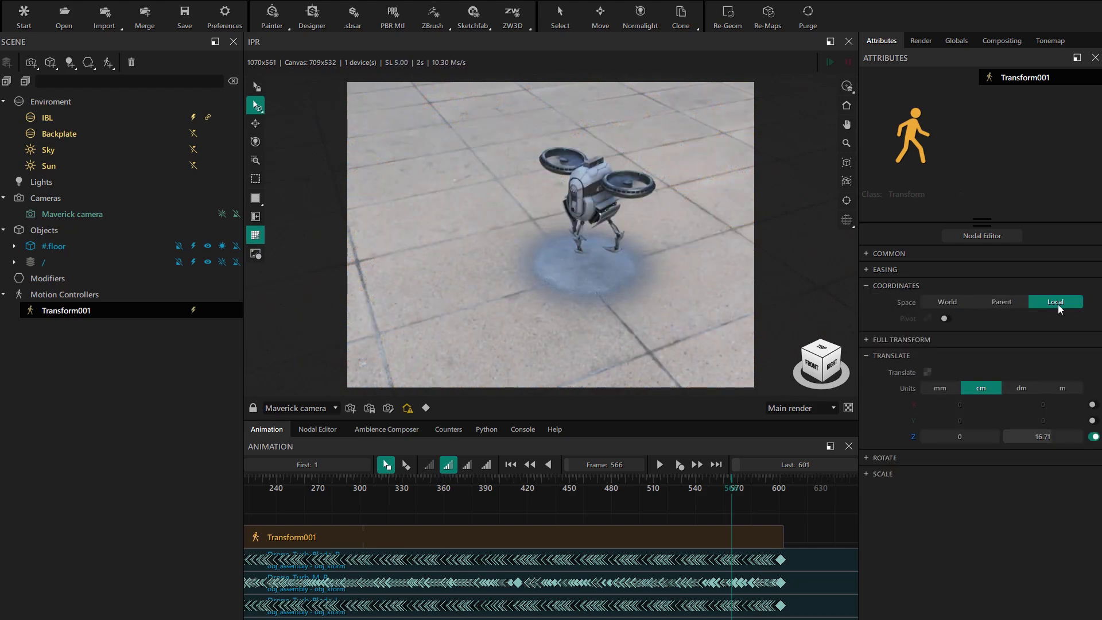
left_click(946, 303)
left_click_drag(1043, 436, 1094, 423)
left_click_drag(1043, 421, 1061, 436)
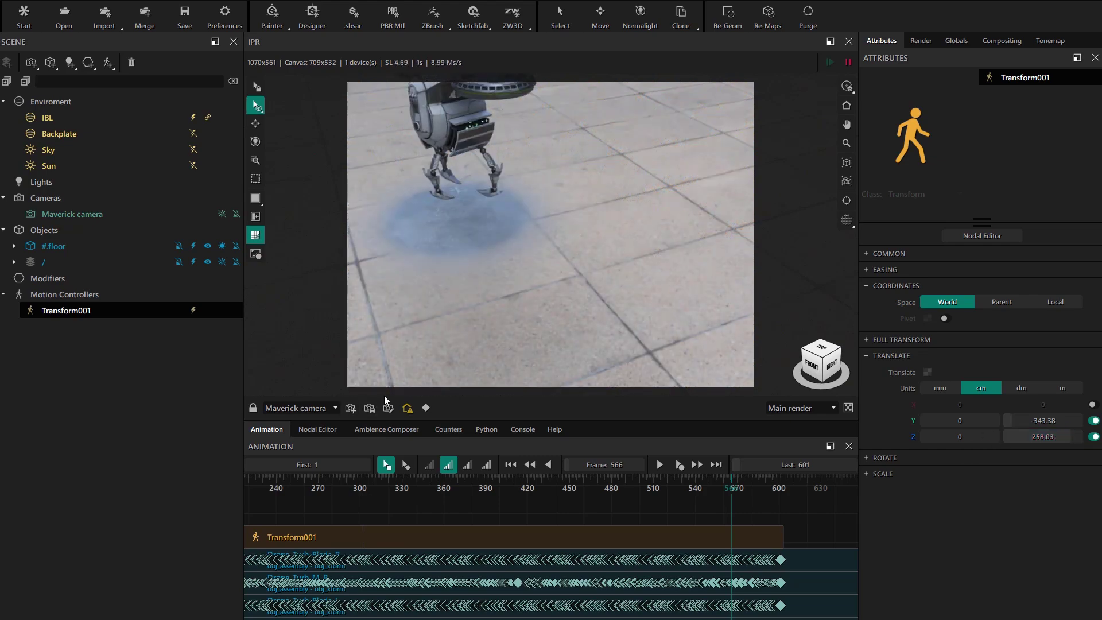
Select the blue ground disc under the drone and disable its parent Env group
left_click(467, 253)
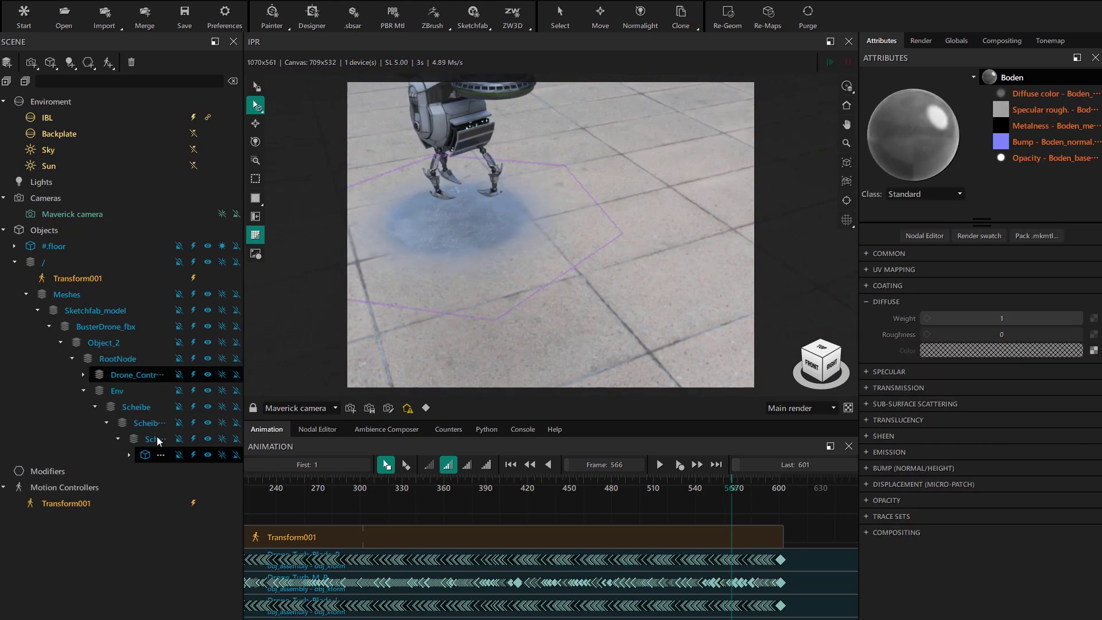
left_click(117, 392)
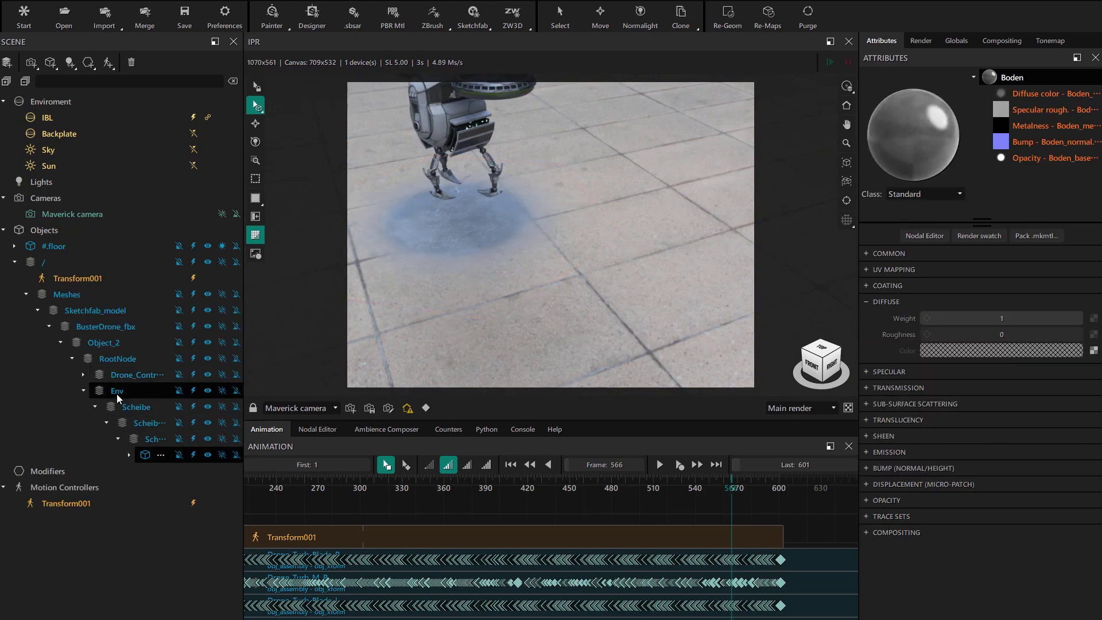
left_click(194, 390)
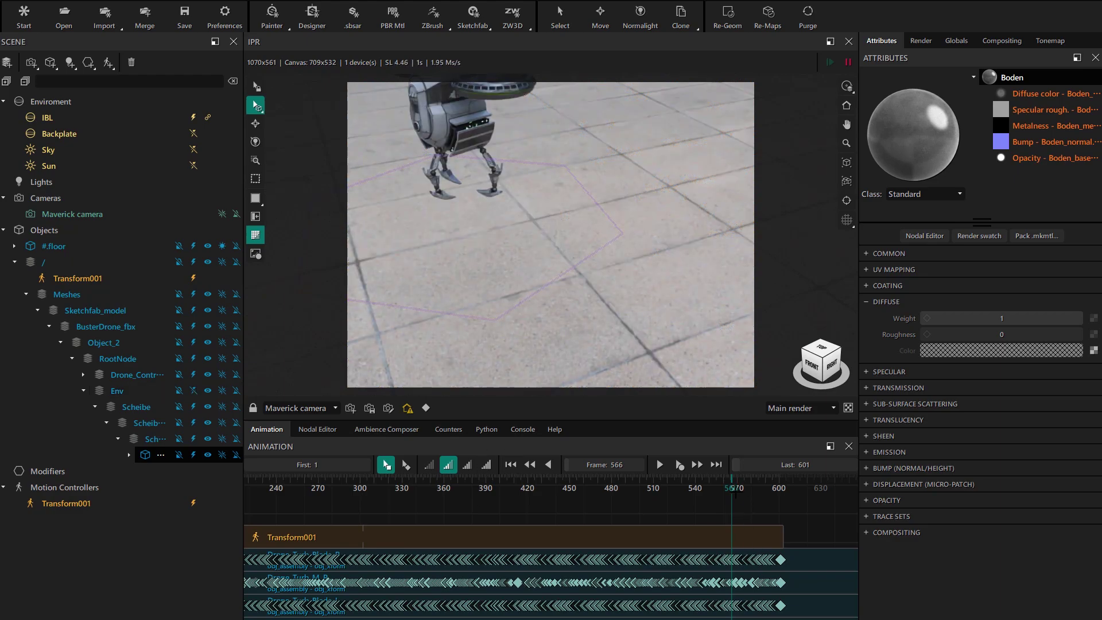
Scrub the animation back to frame 1 and through roughly the first 240 frames to review the drone's takeoff and movement over the floor
left_click_drag(731, 480, 232, 484)
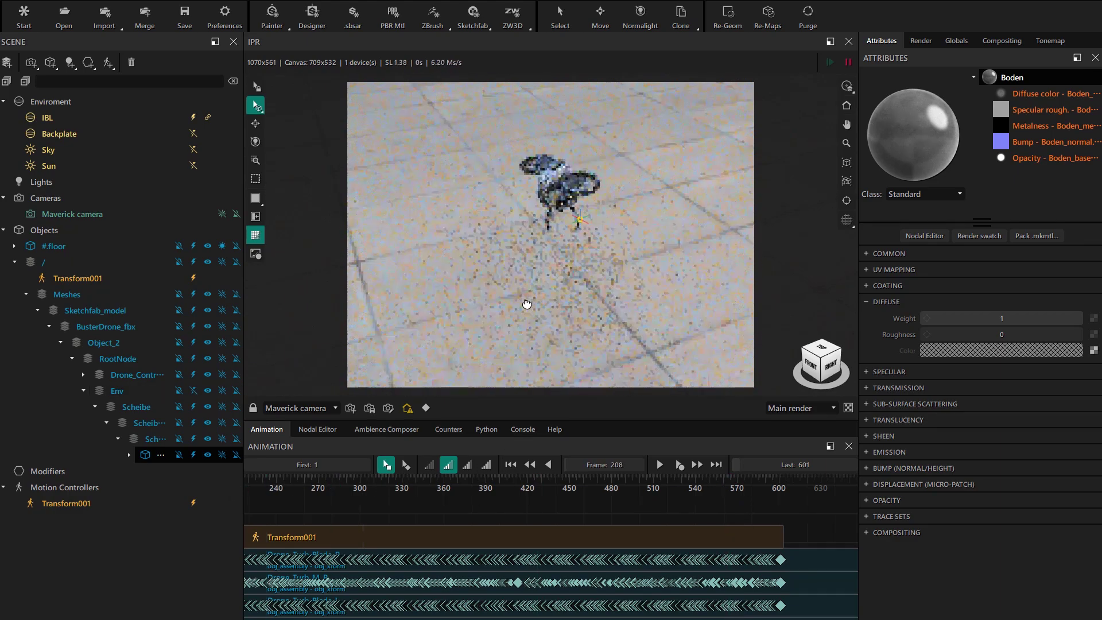
scroll(536, 304, "up", 2)
middle_click_drag(541, 322, 553, 341)
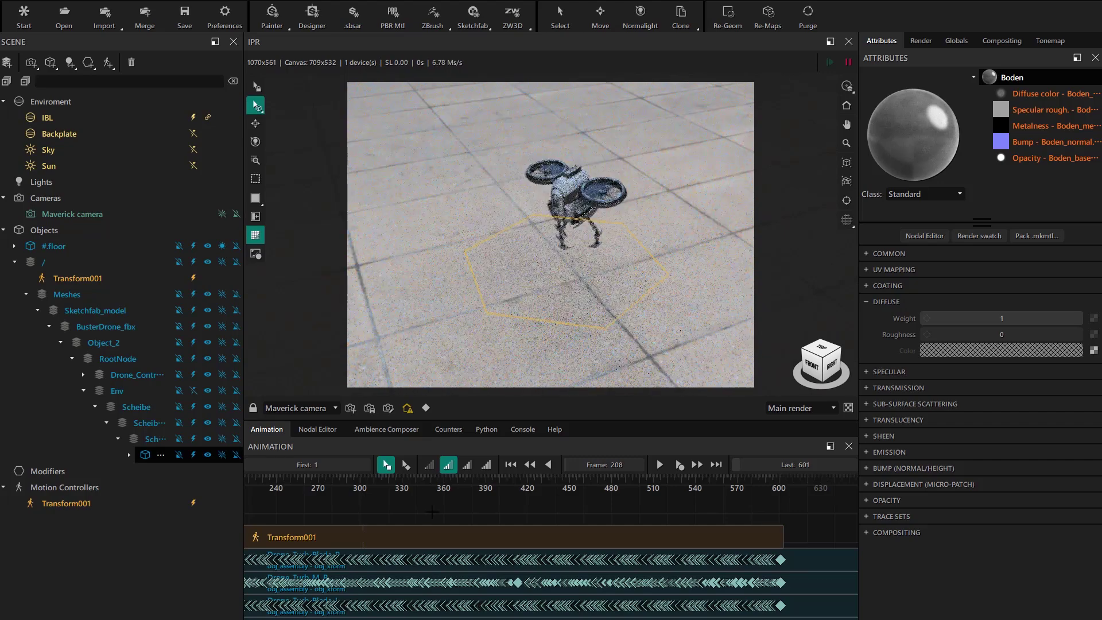
scroll(427, 515, "down", 2)
middle_click_drag(424, 518, 530, 524)
scroll(528, 524, "down", 2)
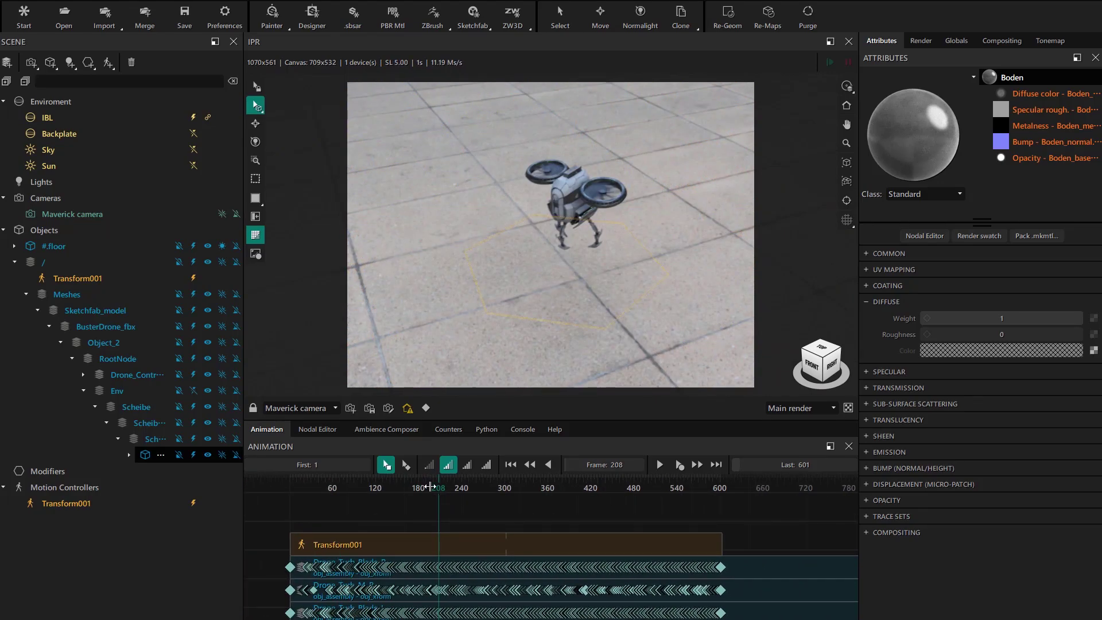
left_click_drag(430, 487, 241, 497)
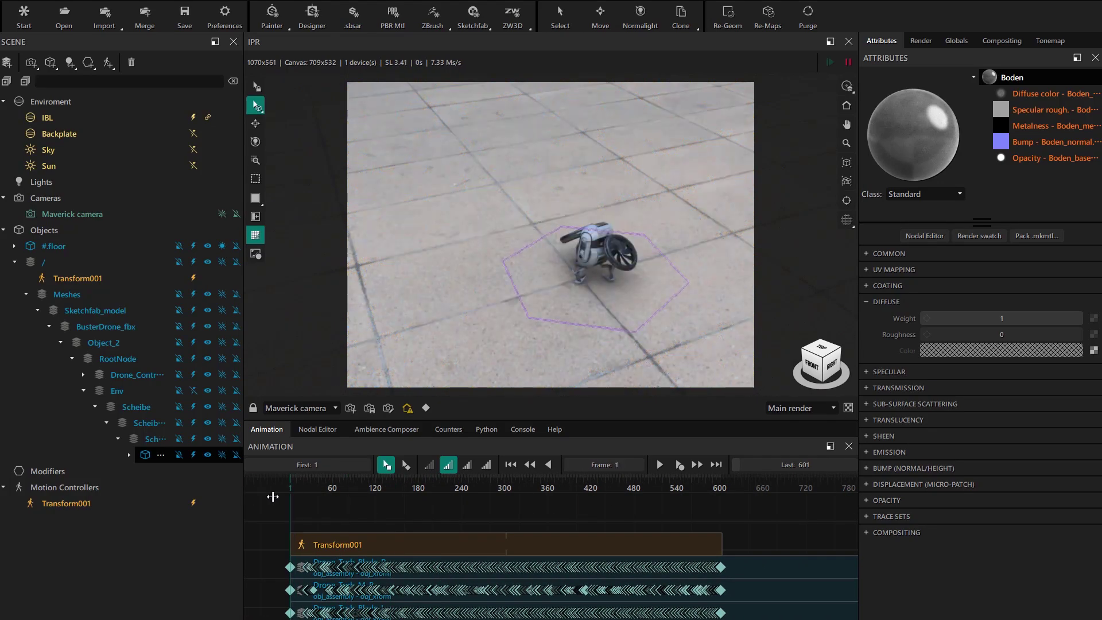
left_click_drag(332, 500, 363, 503)
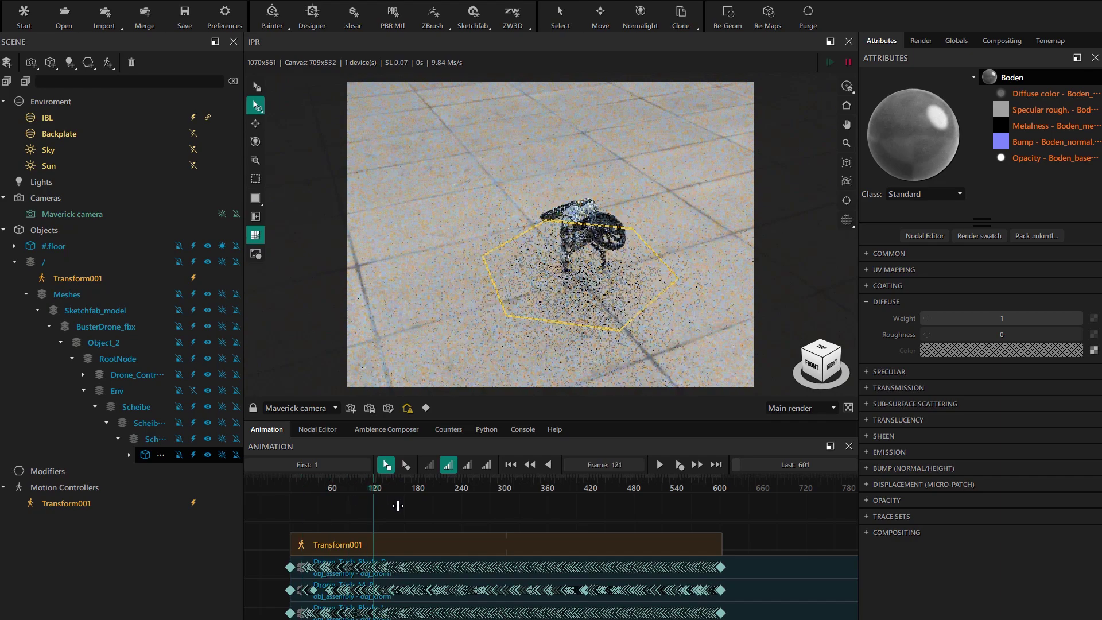
left_click_drag(467, 508, 371, 527)
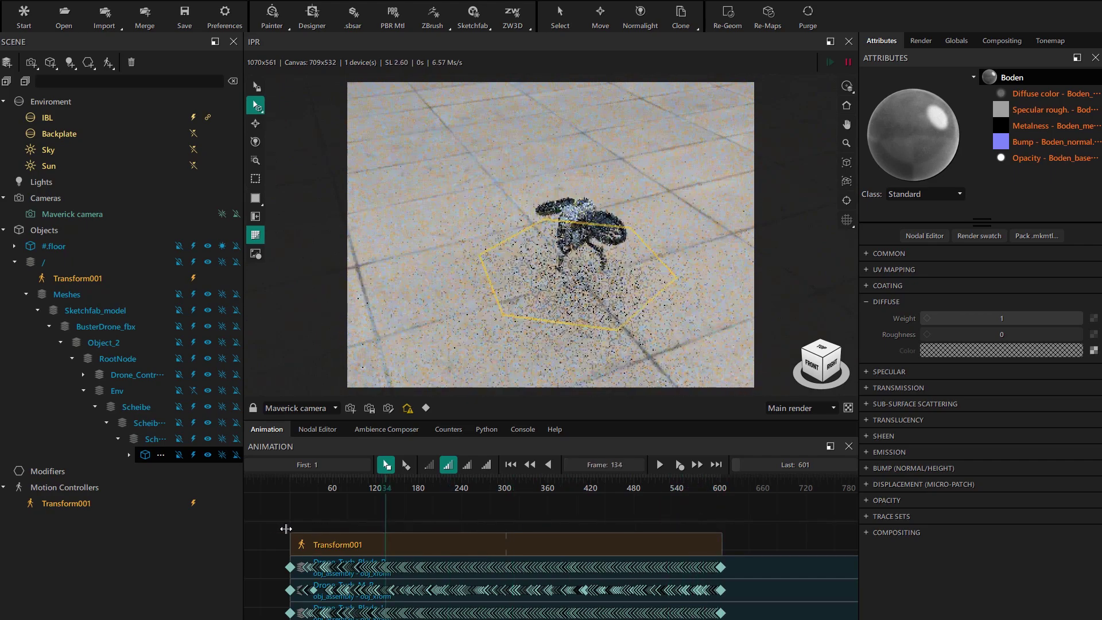
left_click_drag(286, 528, 457, 532)
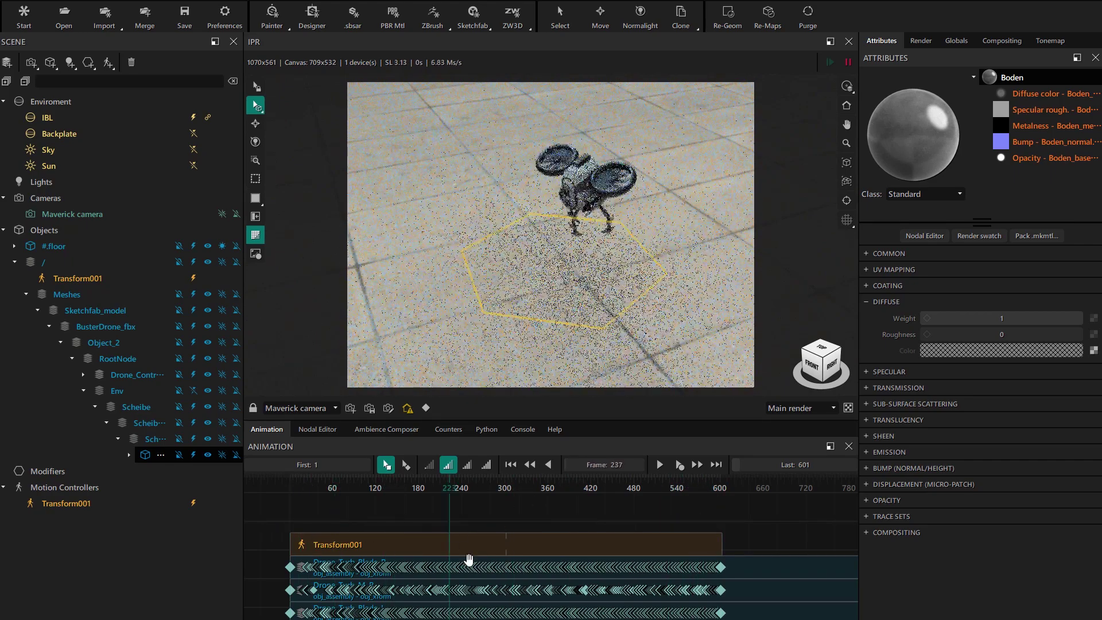